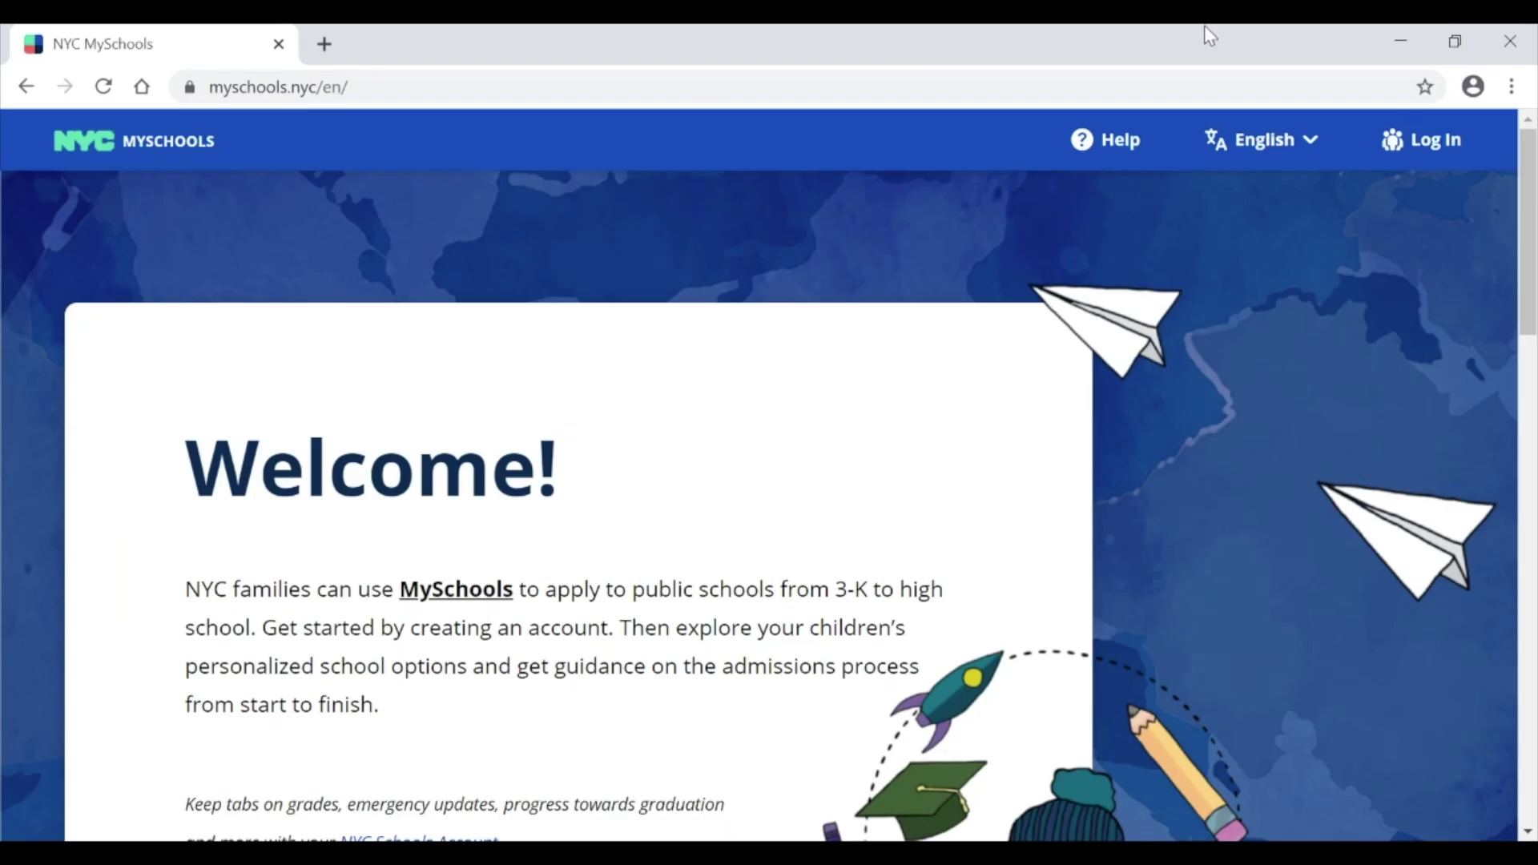
Step: Sign in to NYC MySchools with the account's e-mail address and pasted password
left_click(1409, 144)
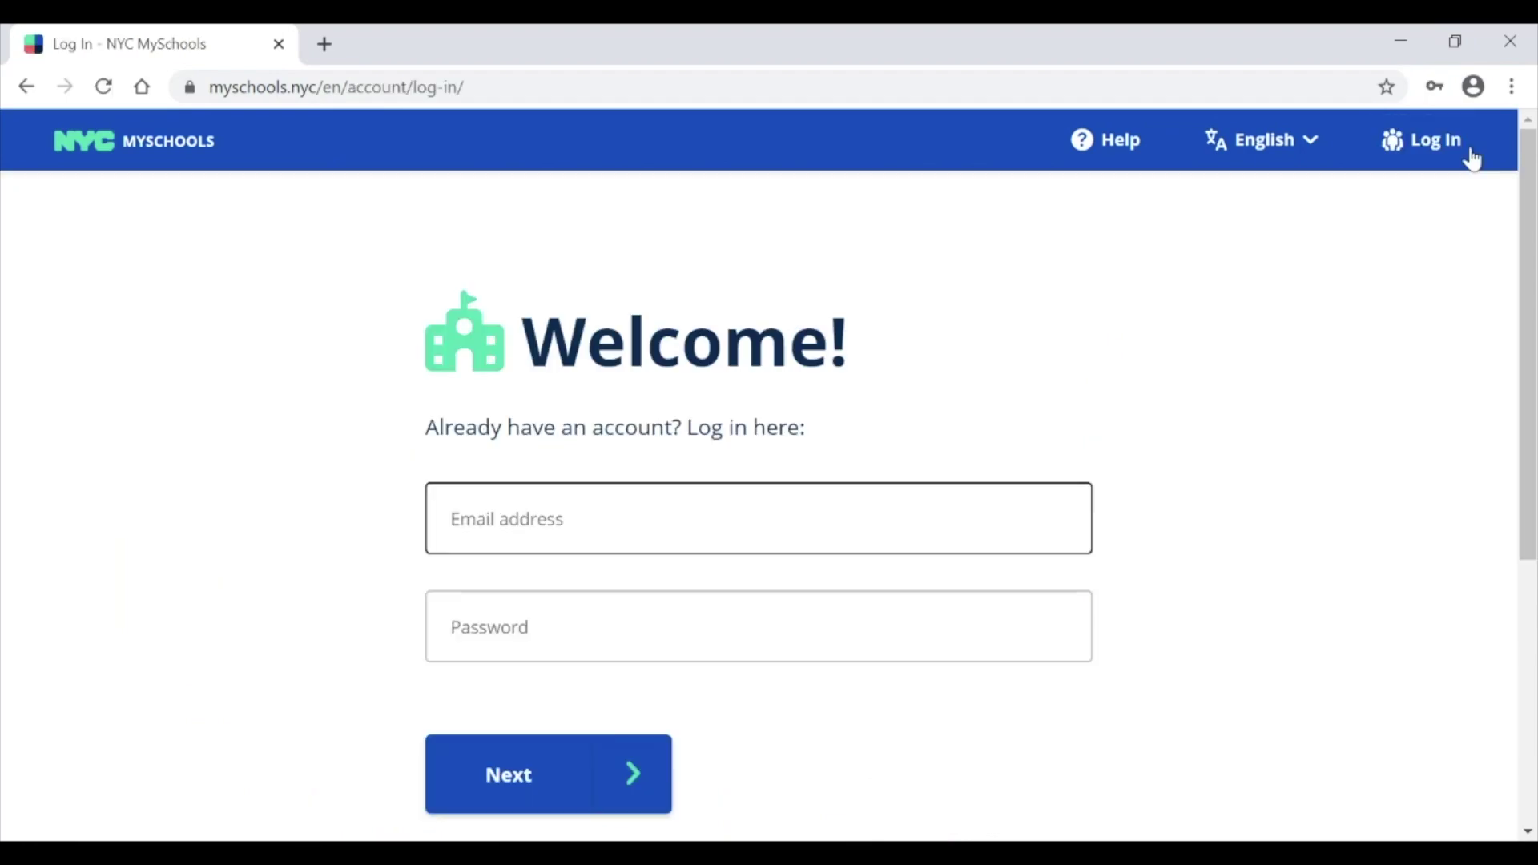
key("Tab")
key("ctrl+v")
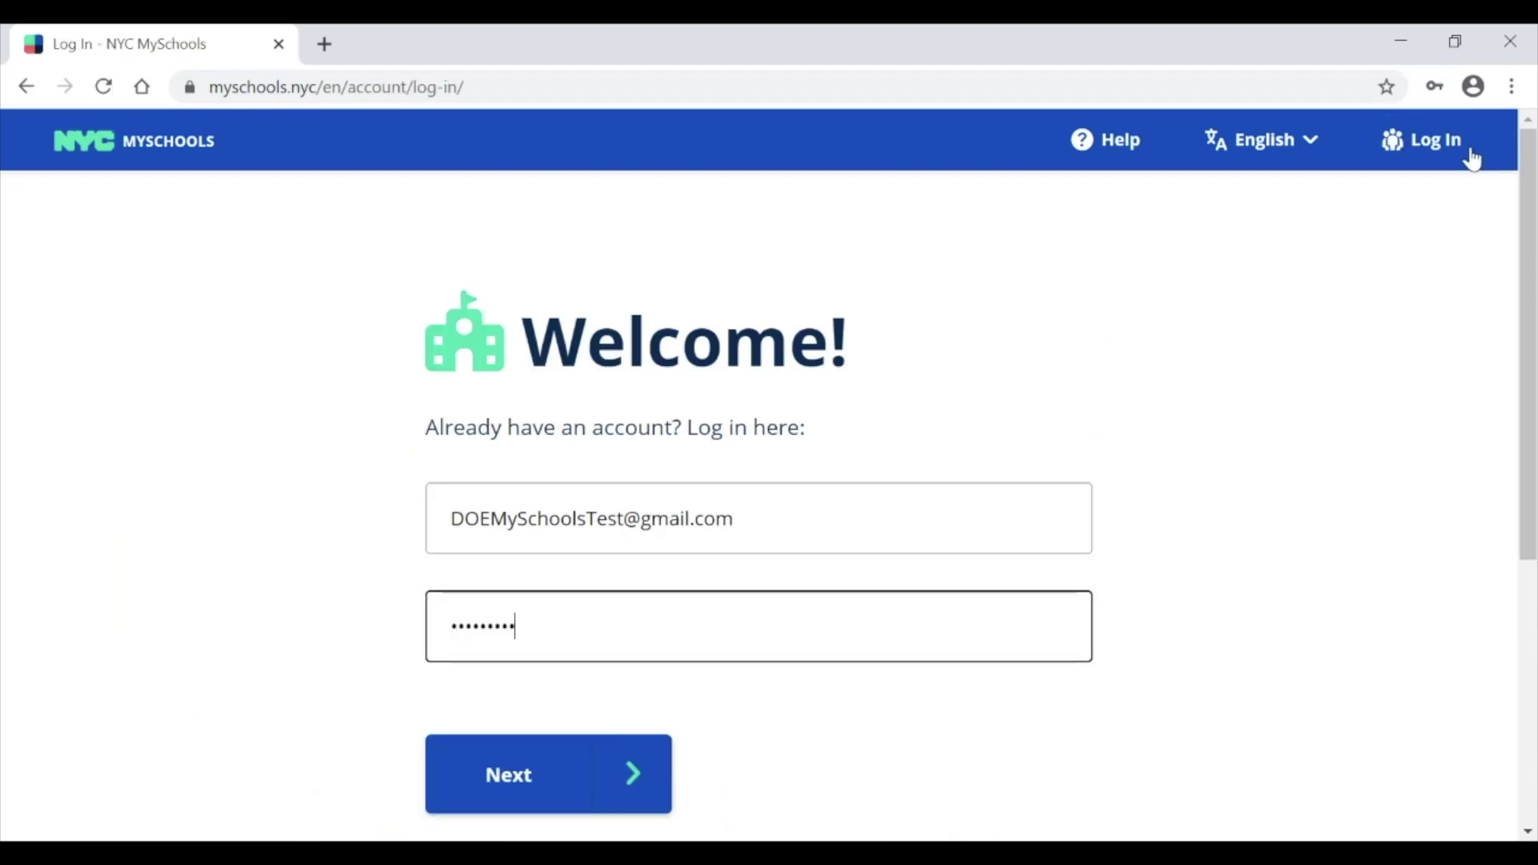
left_click(632, 774)
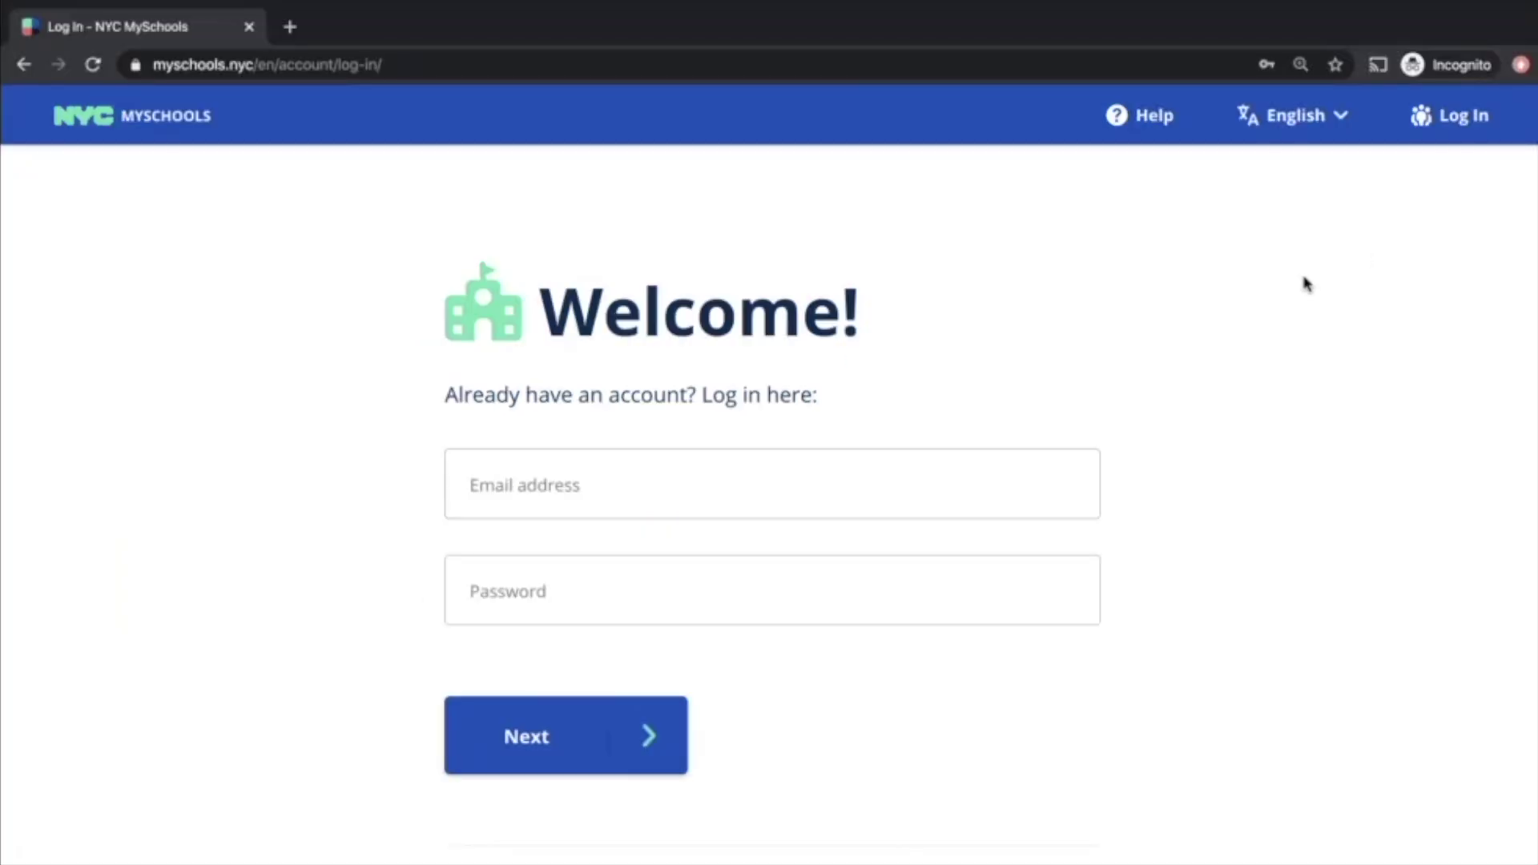
Step: Request a new password by submitting the account e-mail on the reset page
scroll(1305, 284, "down", 3)
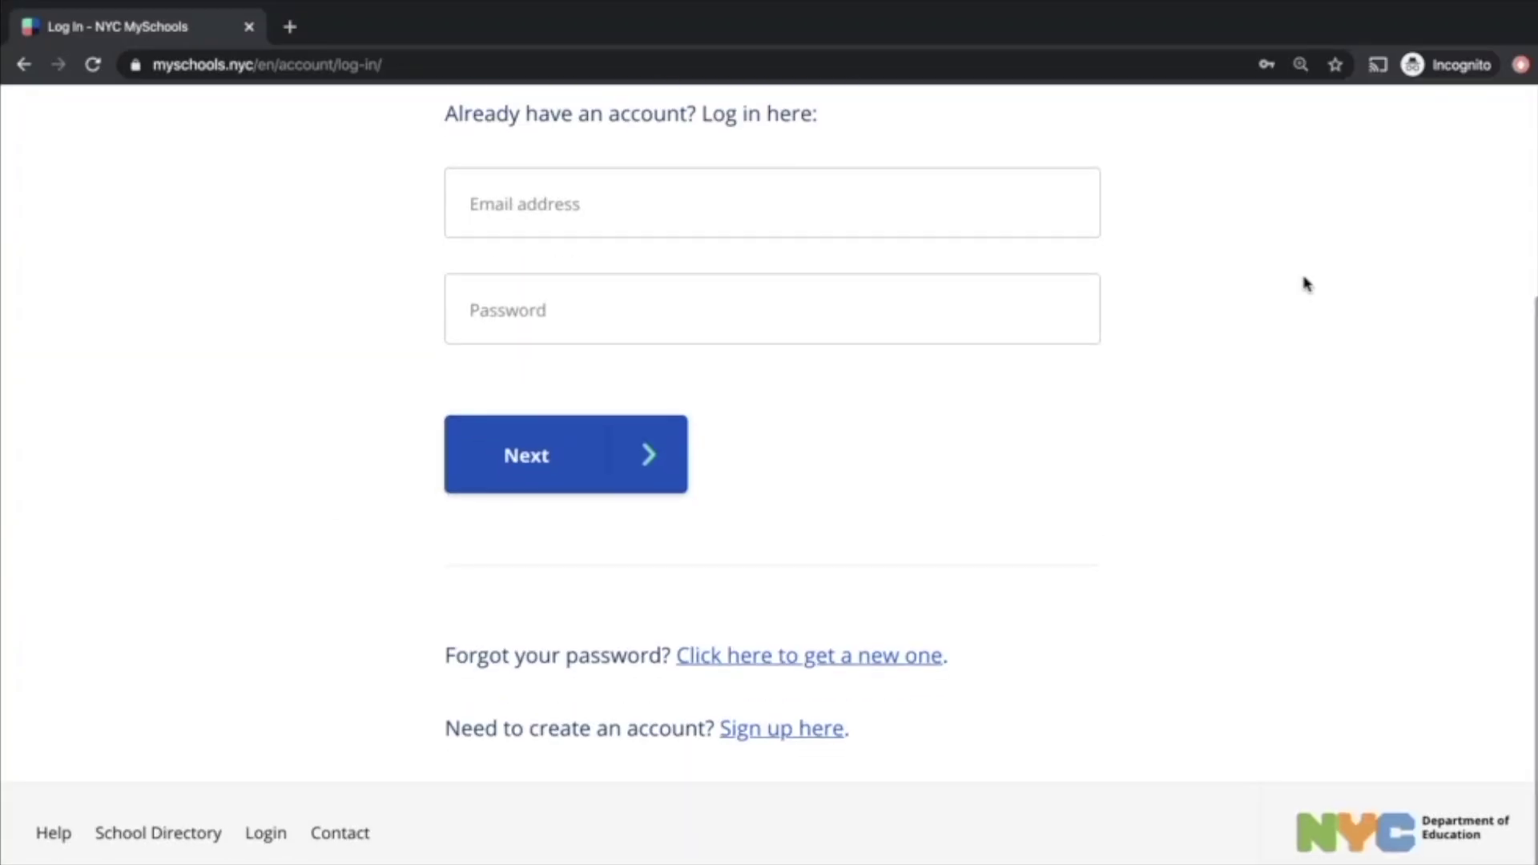
left_click(905, 677)
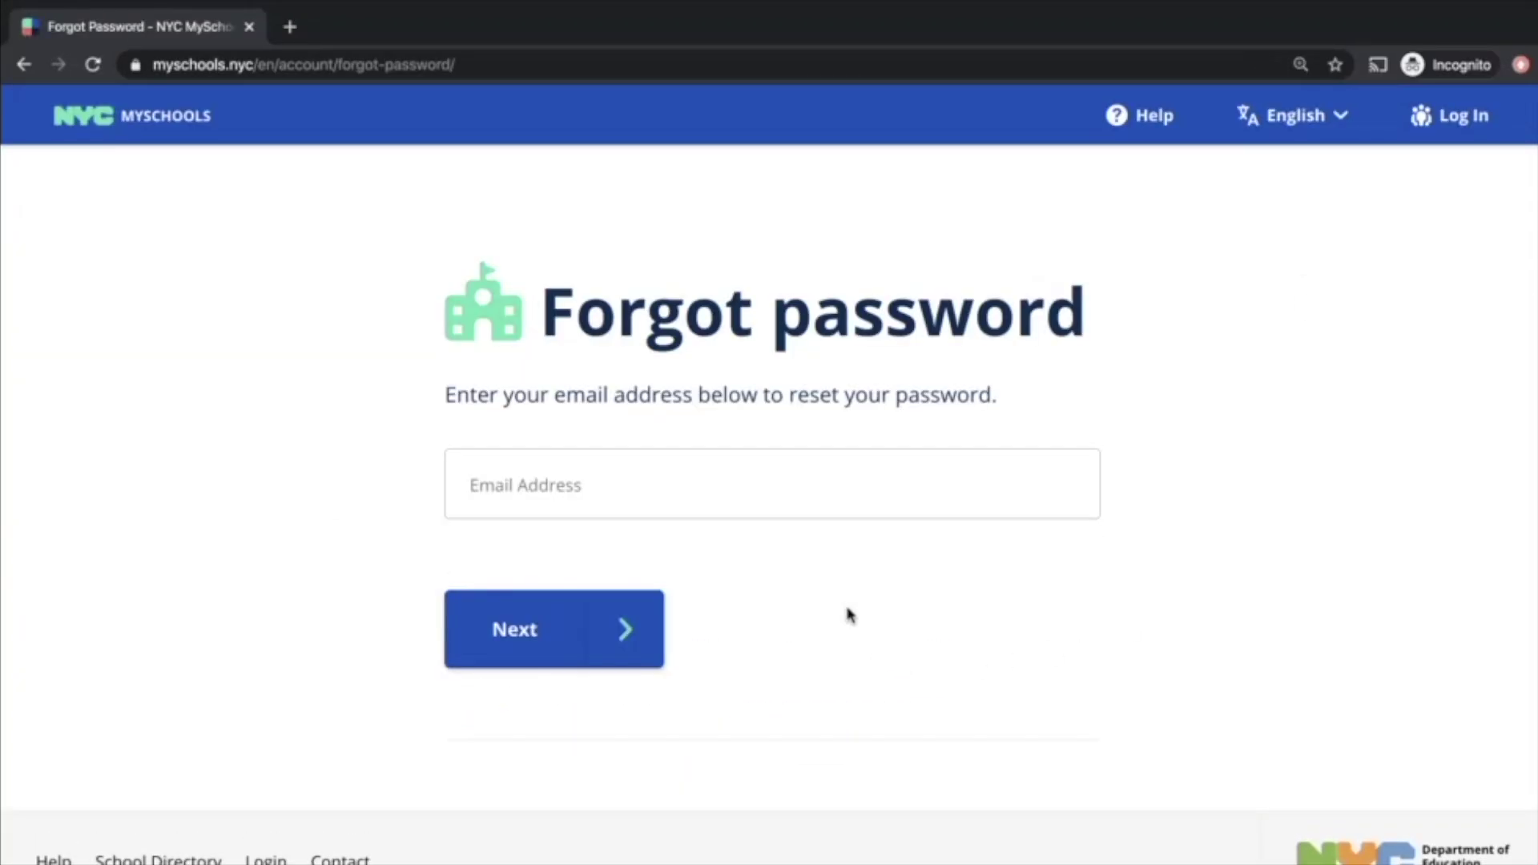
left_click(700, 480)
key("ctrl+v")
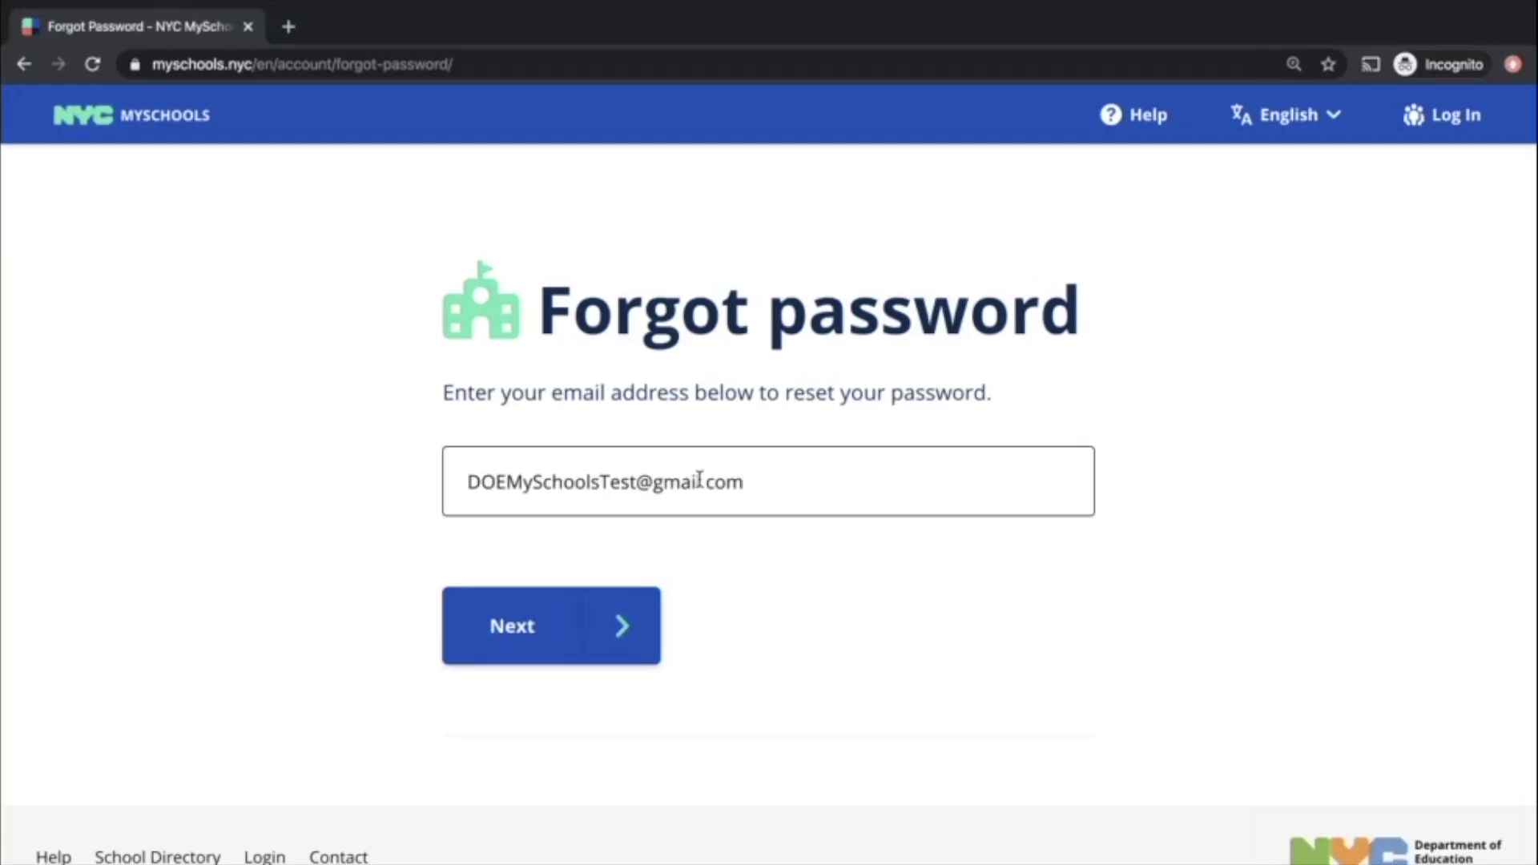
left_click(624, 625)
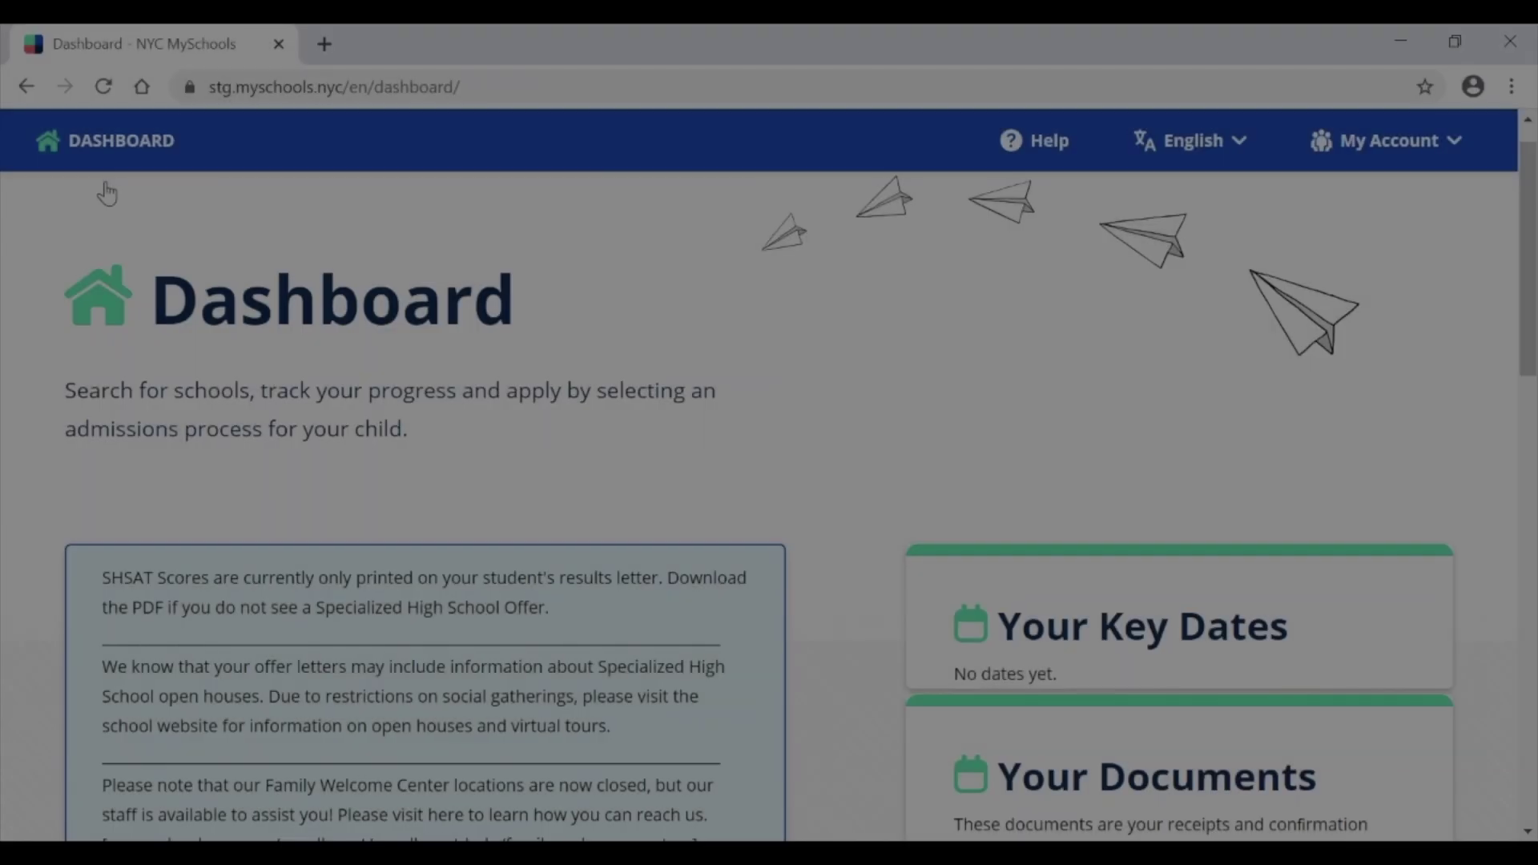
Step: From the Dashboard, open View Results & Waitlists and scroll down to Review Results
scroll(106, 192, "down", 7)
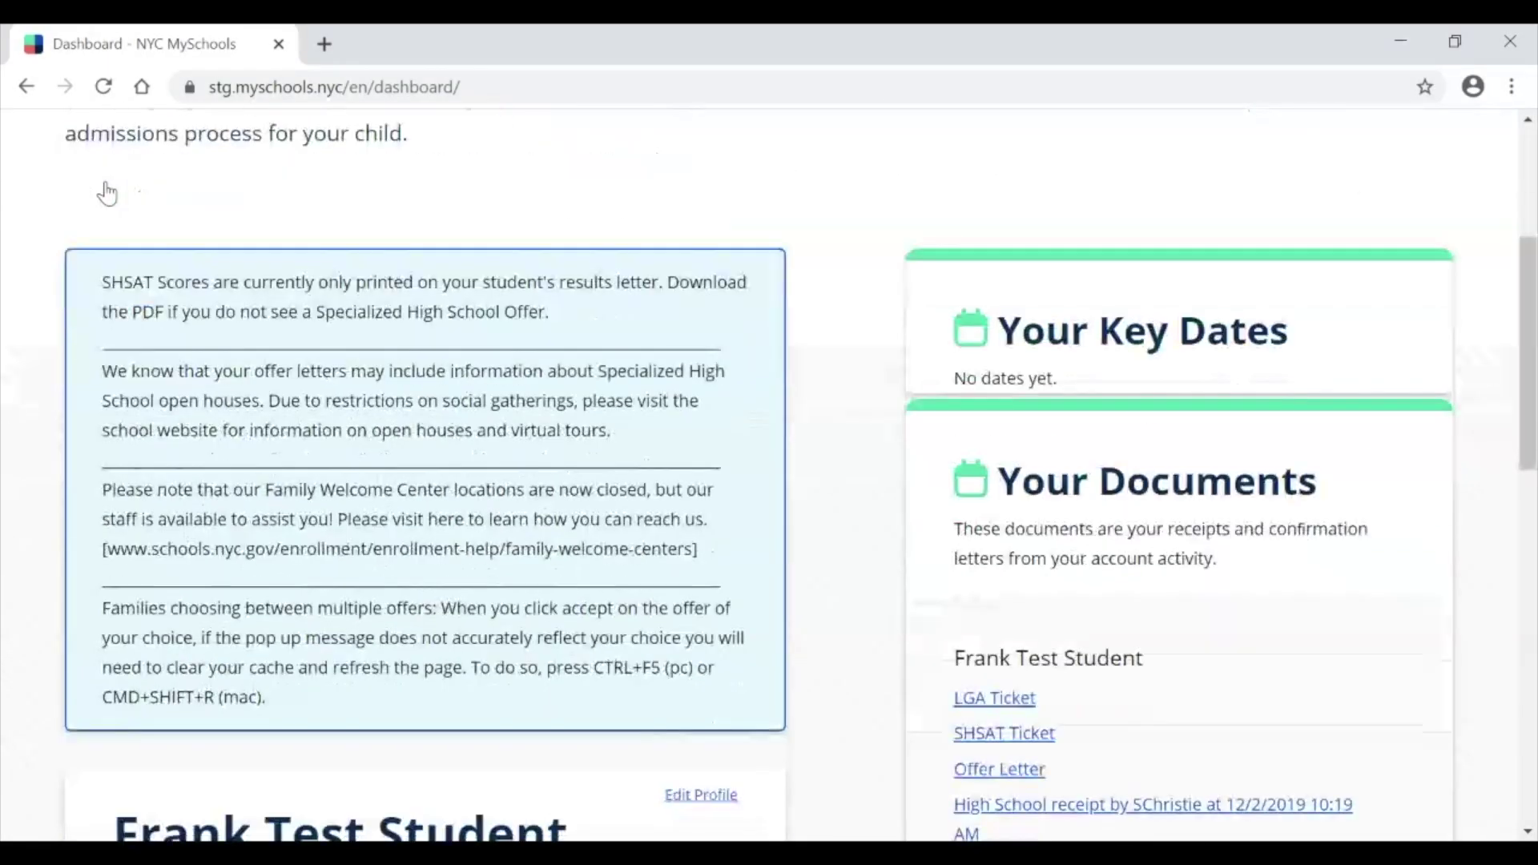
scroll(106, 192, "down", 3)
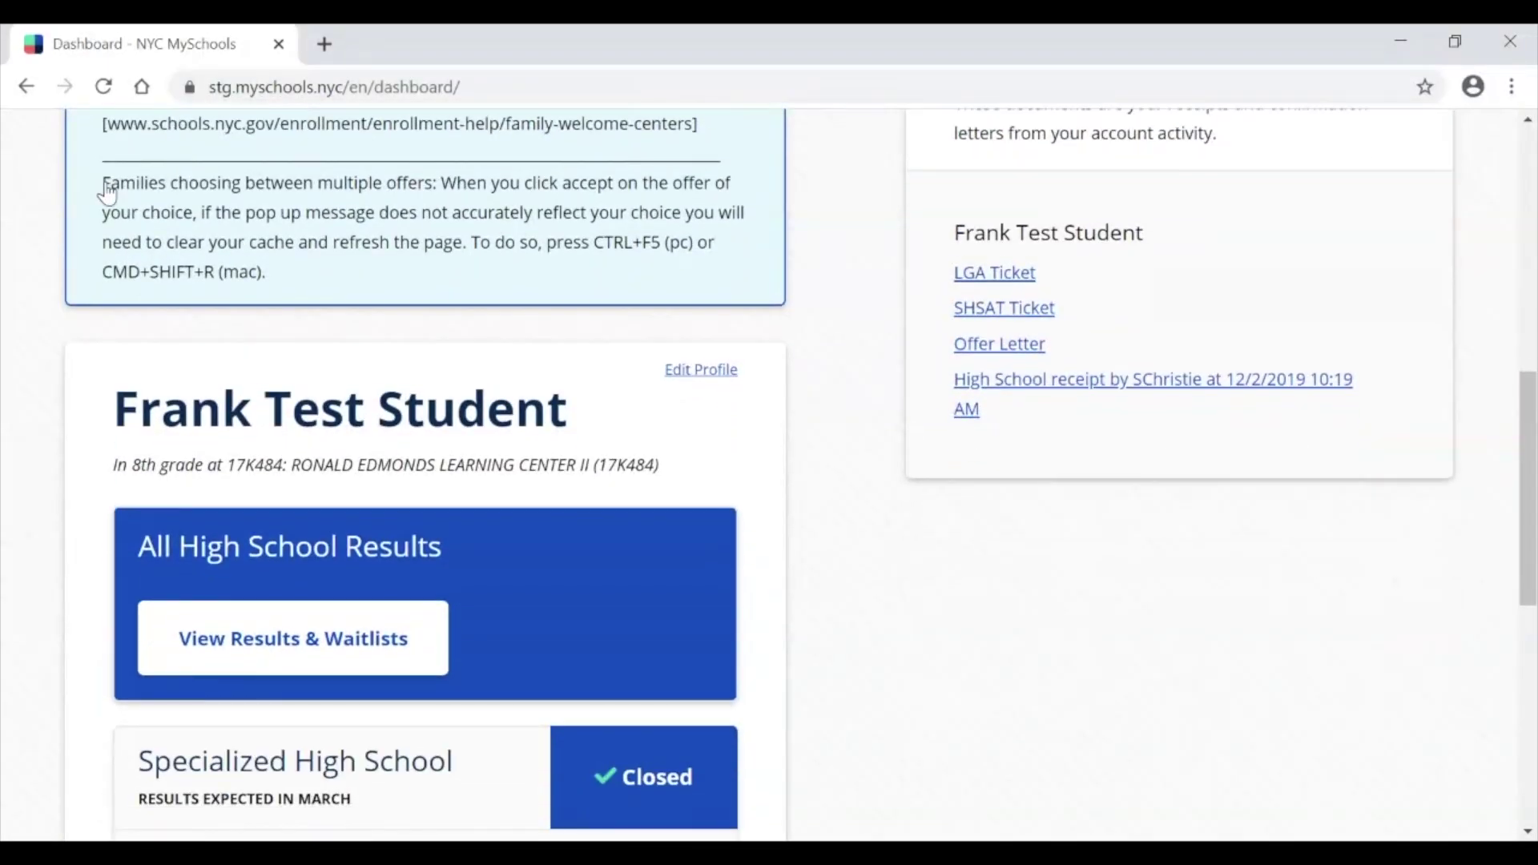
left_click(216, 601)
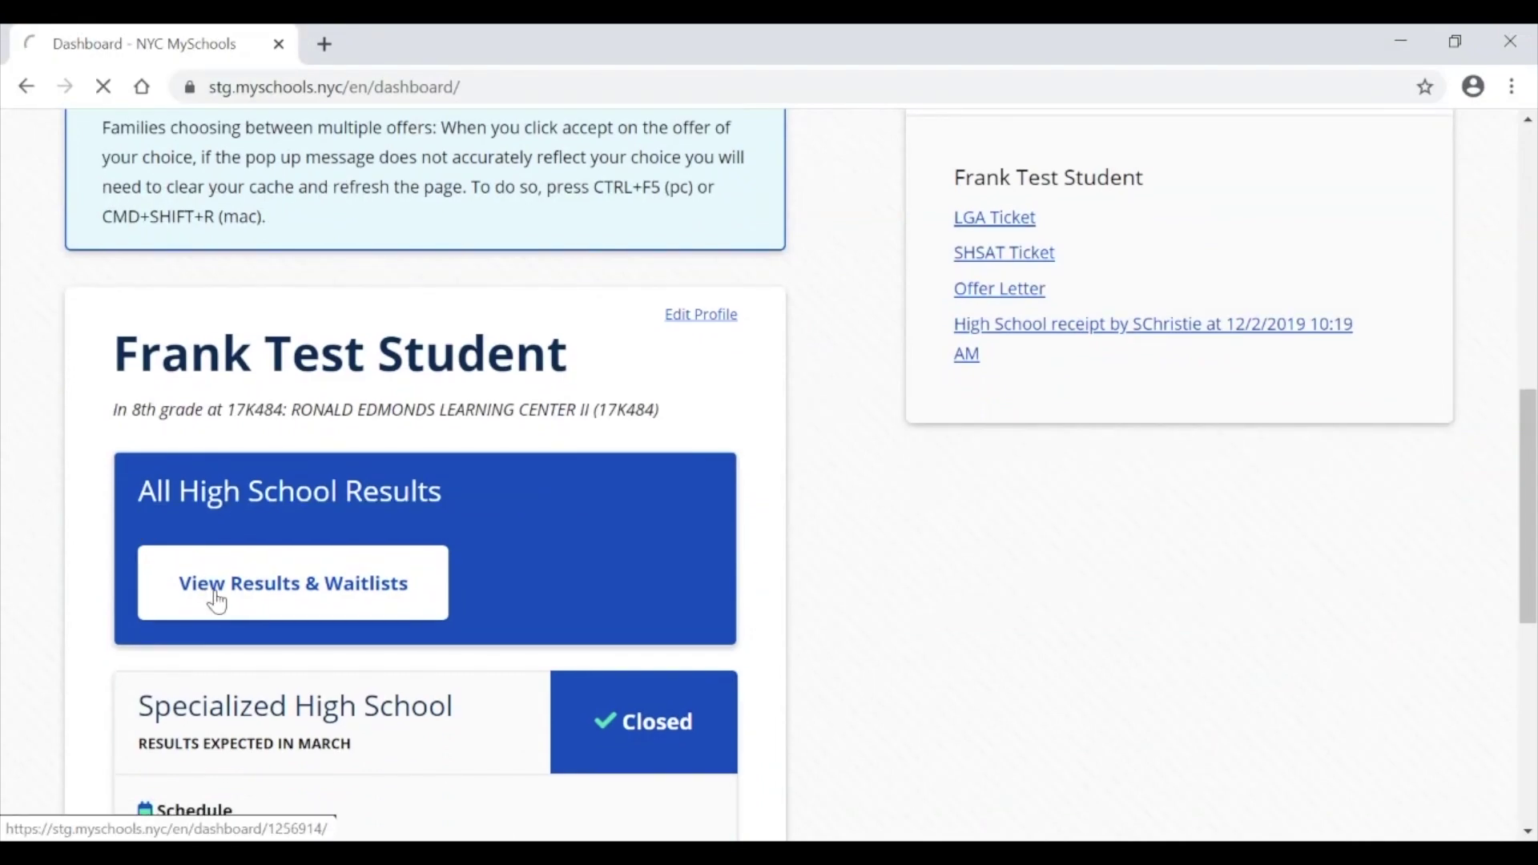
scroll(217, 600, "down", 7)
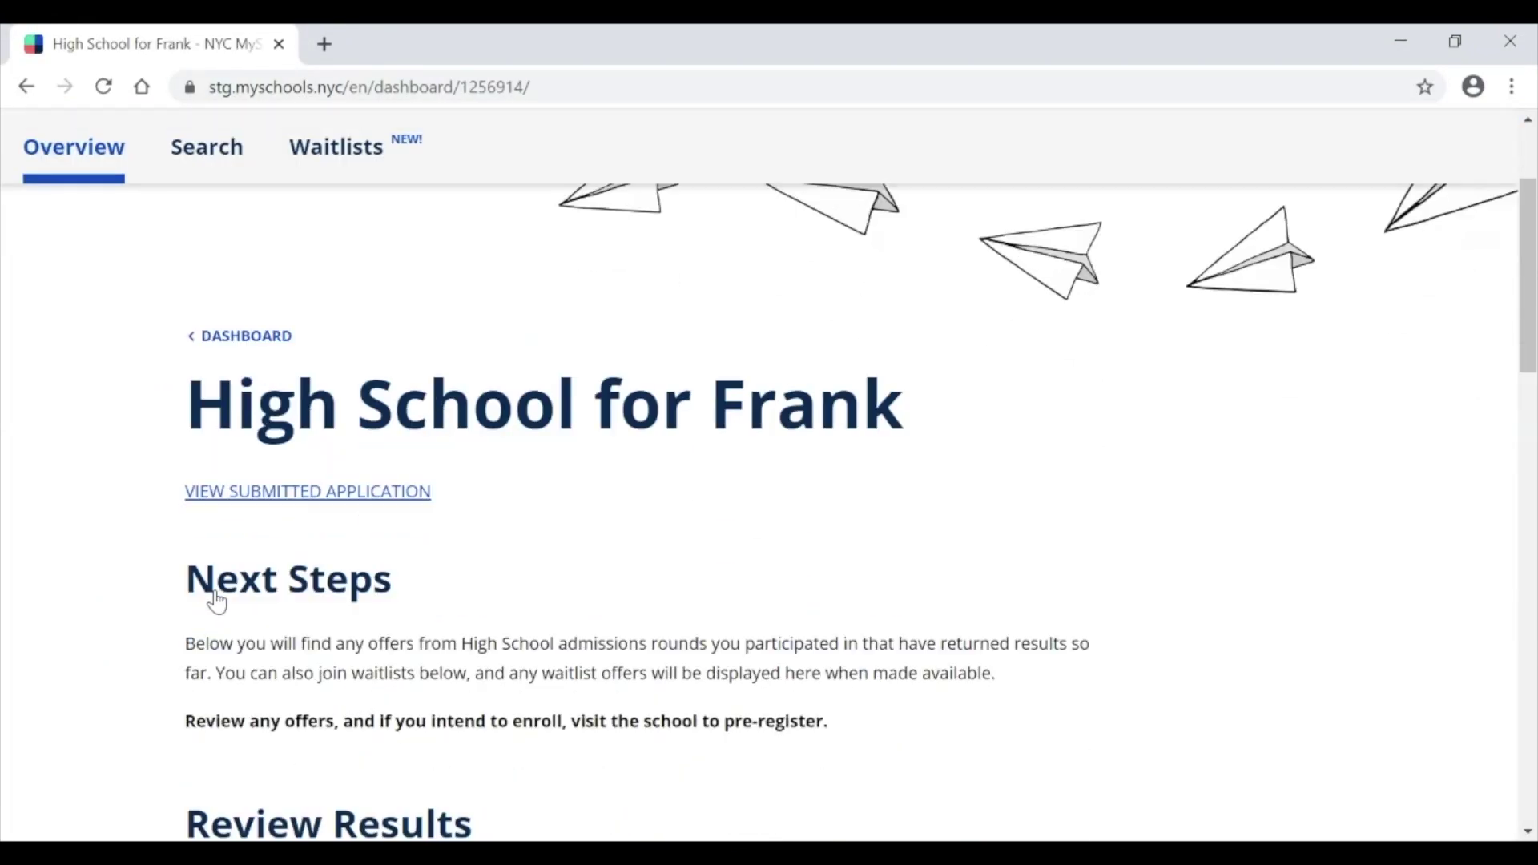
scroll(217, 600, "down", 2)
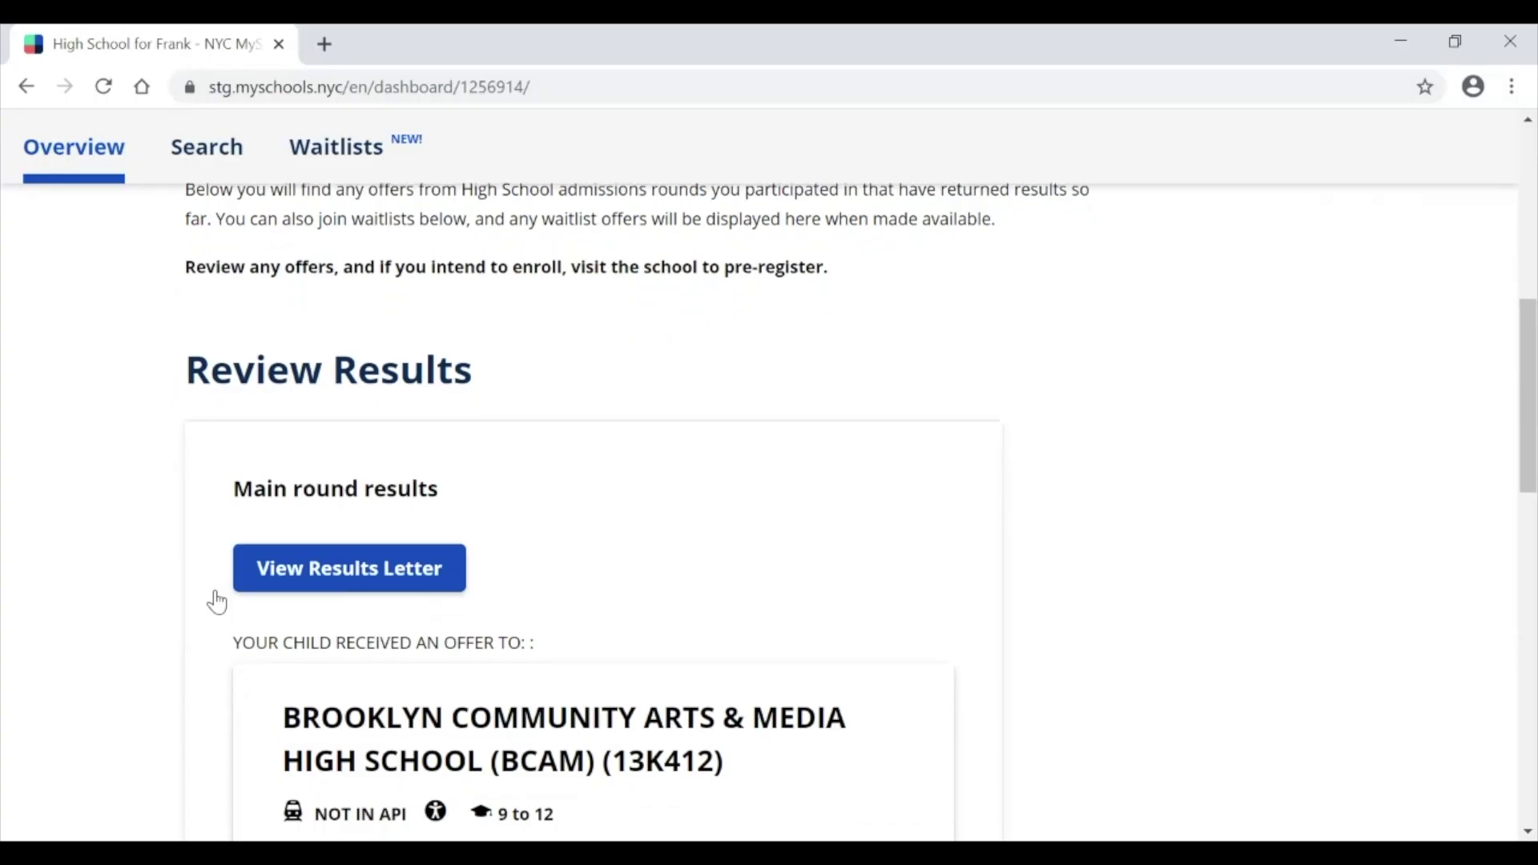
scroll(216, 600, "down", 1)
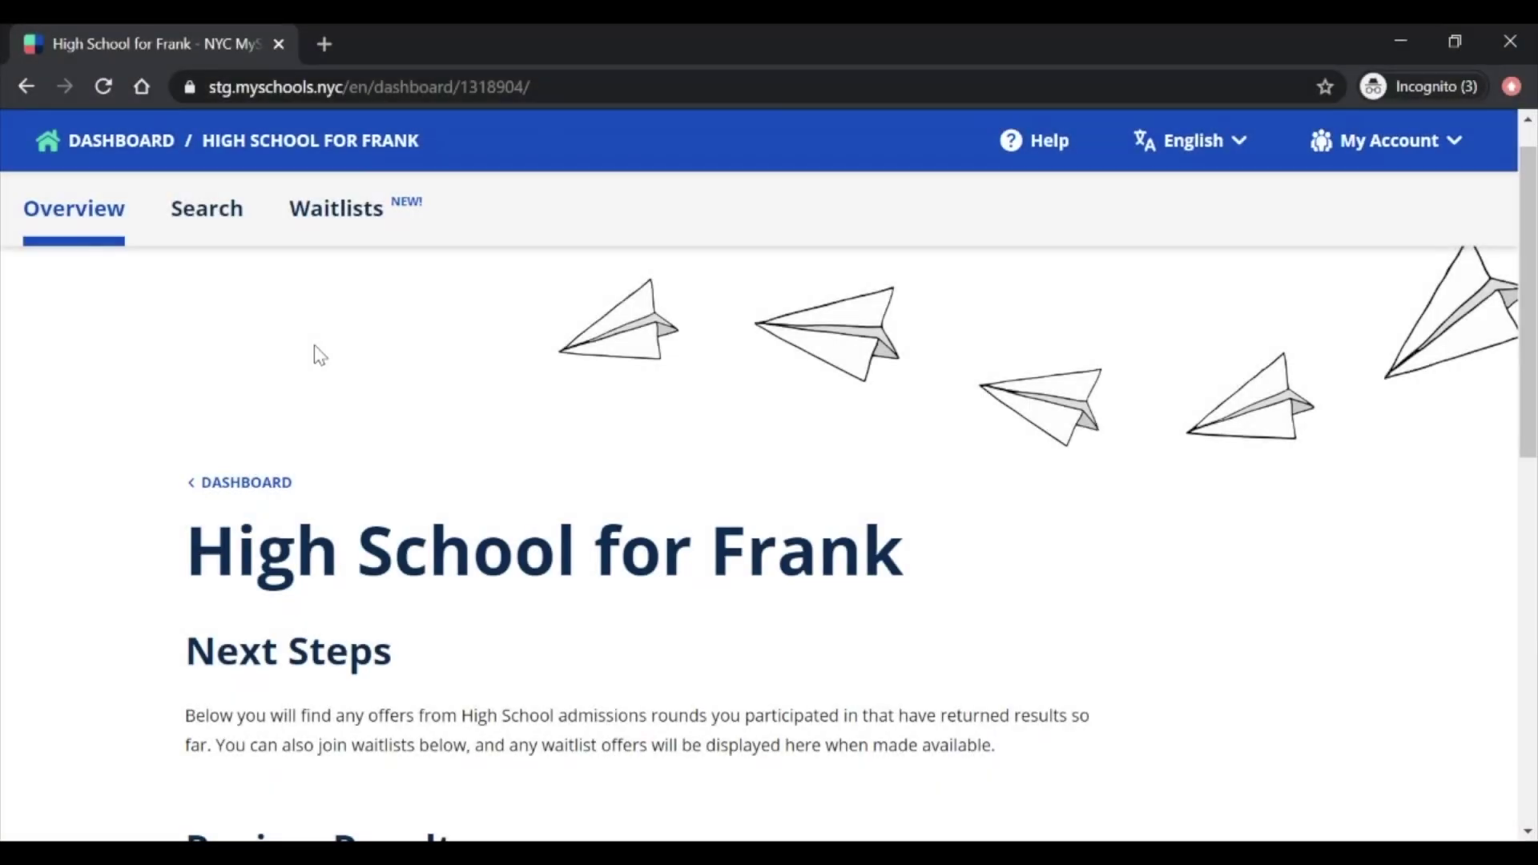
Step: Switch to Waitlists and scroll through the cards, such as NEST+m at position 2141
left_click(364, 237)
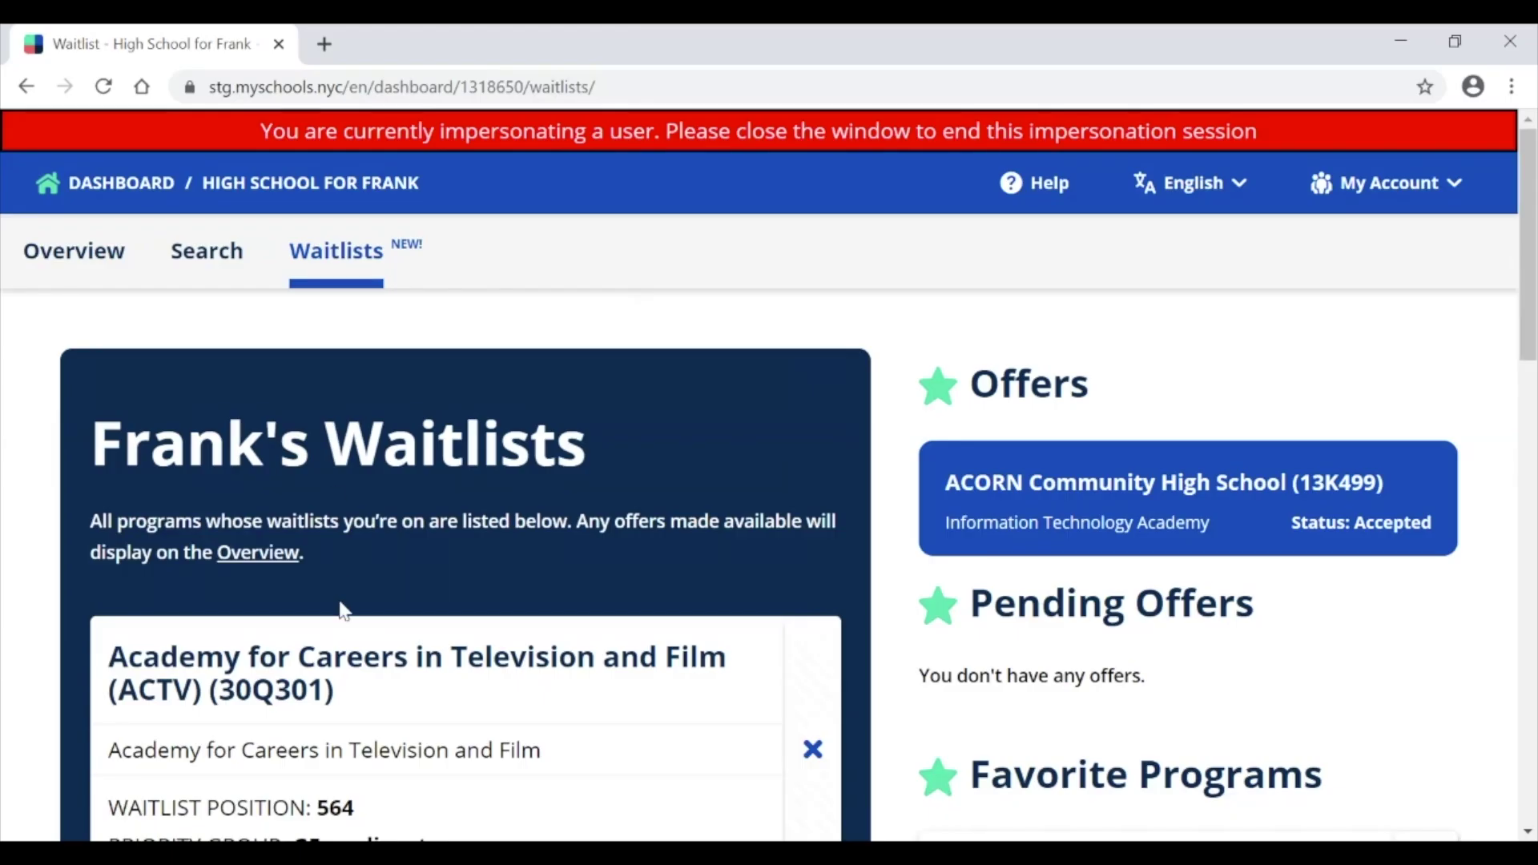
scroll(343, 607, "down", 2)
scroll(341, 601, "down", 3)
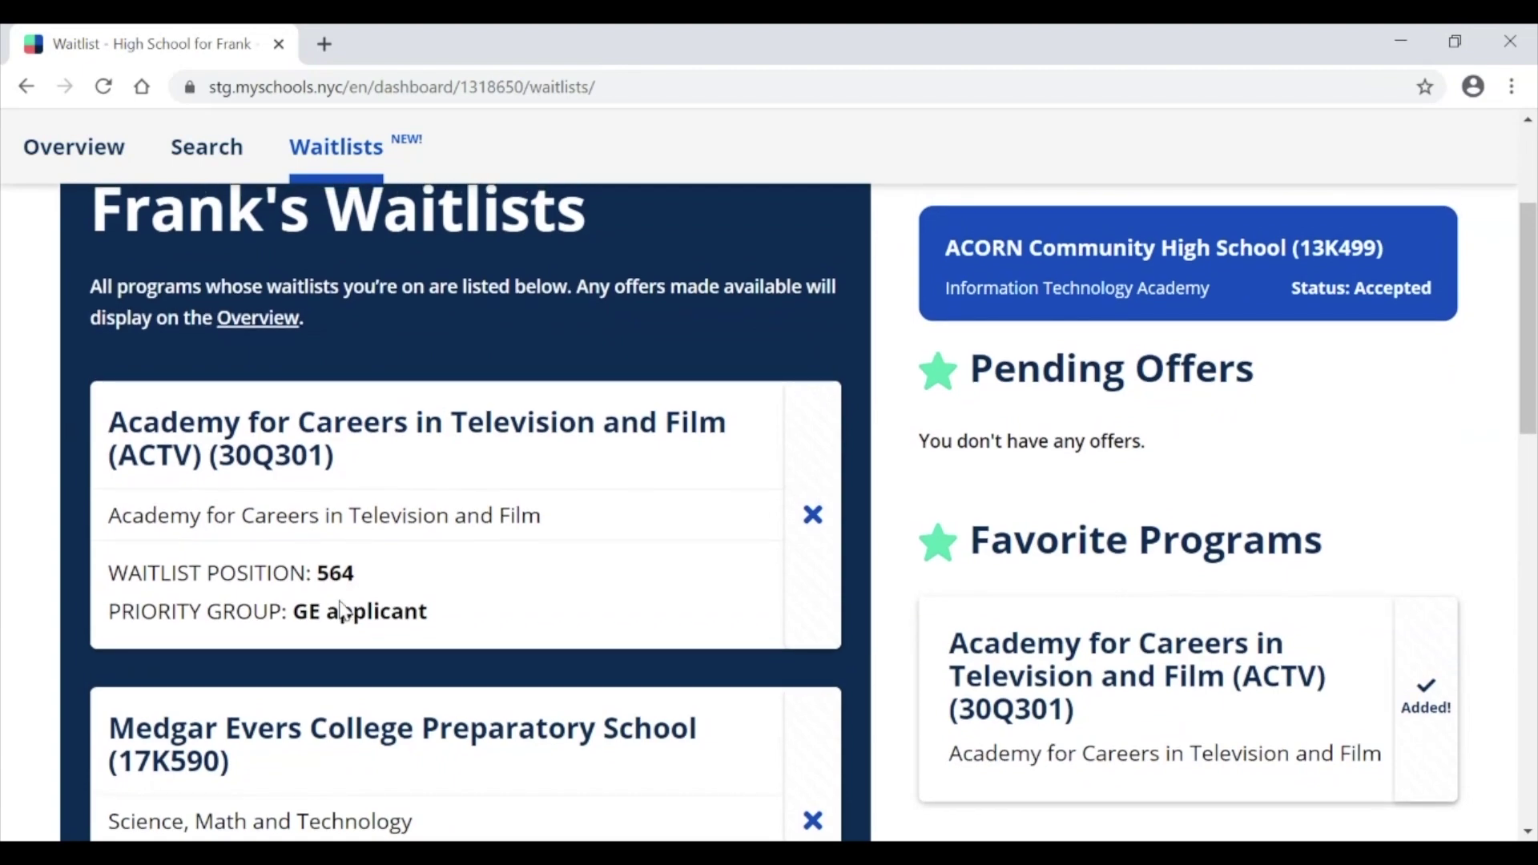
scroll(343, 608, "down", 1)
scroll(340, 604, "down", 1)
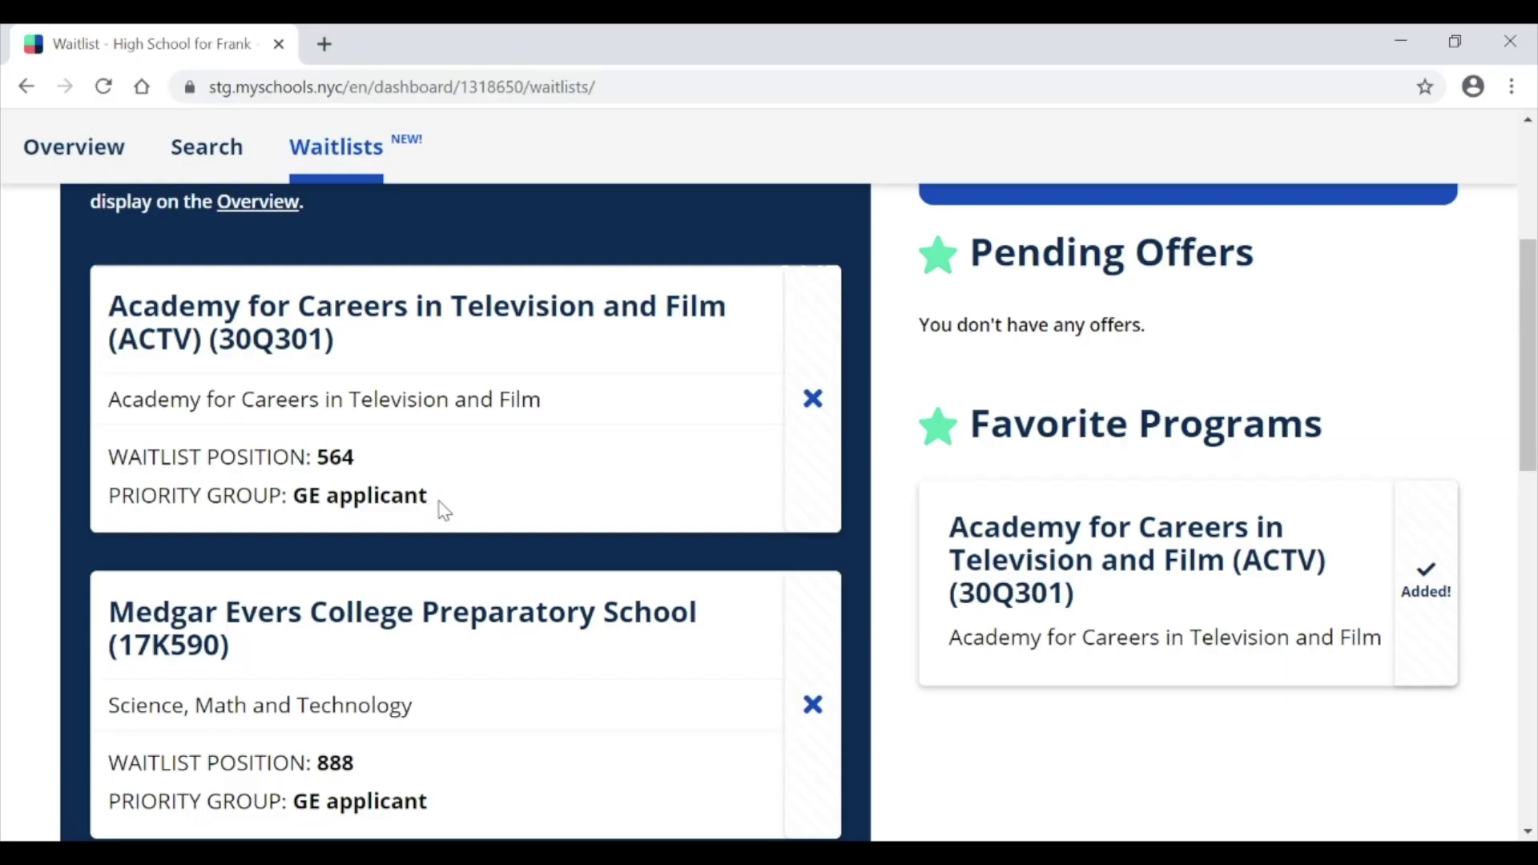
scroll(443, 510, "down", 5)
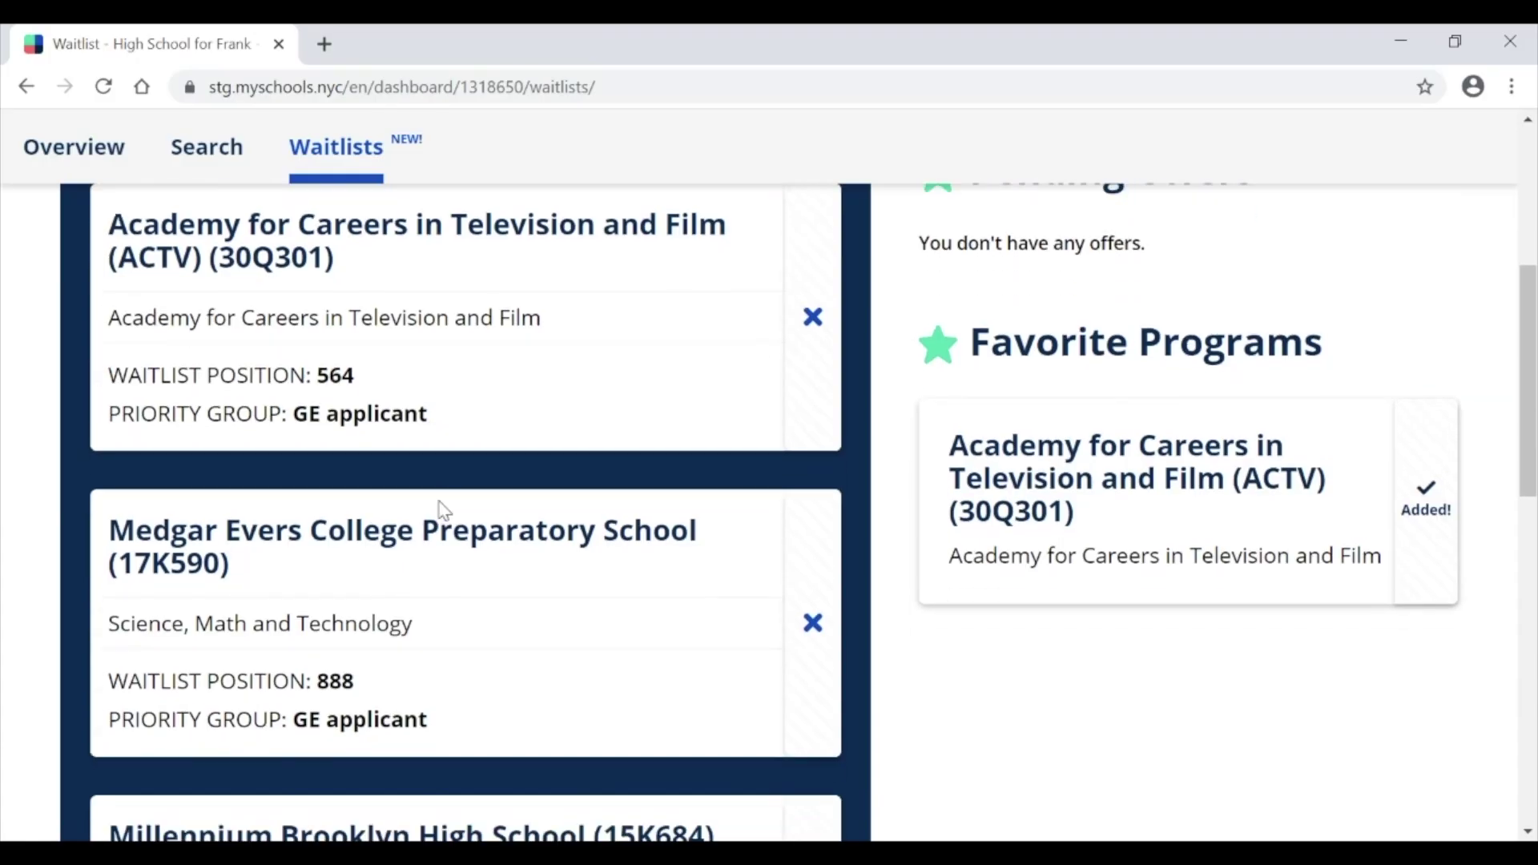
scroll(442, 510, "down", 4)
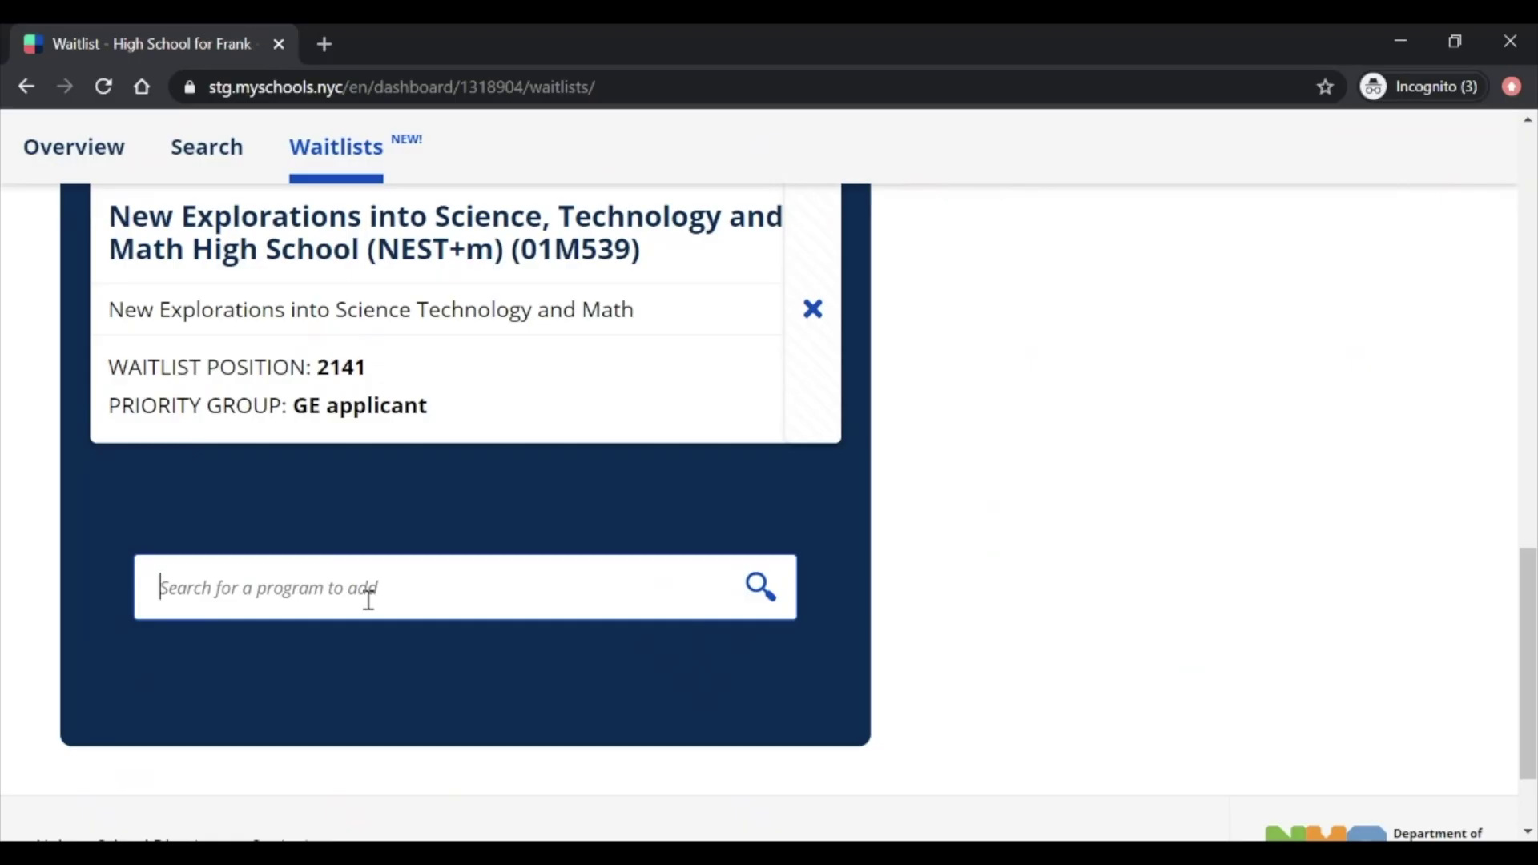
Step: Search 'acorn' and 'future' to add both programs to the waitlists
type("ac")
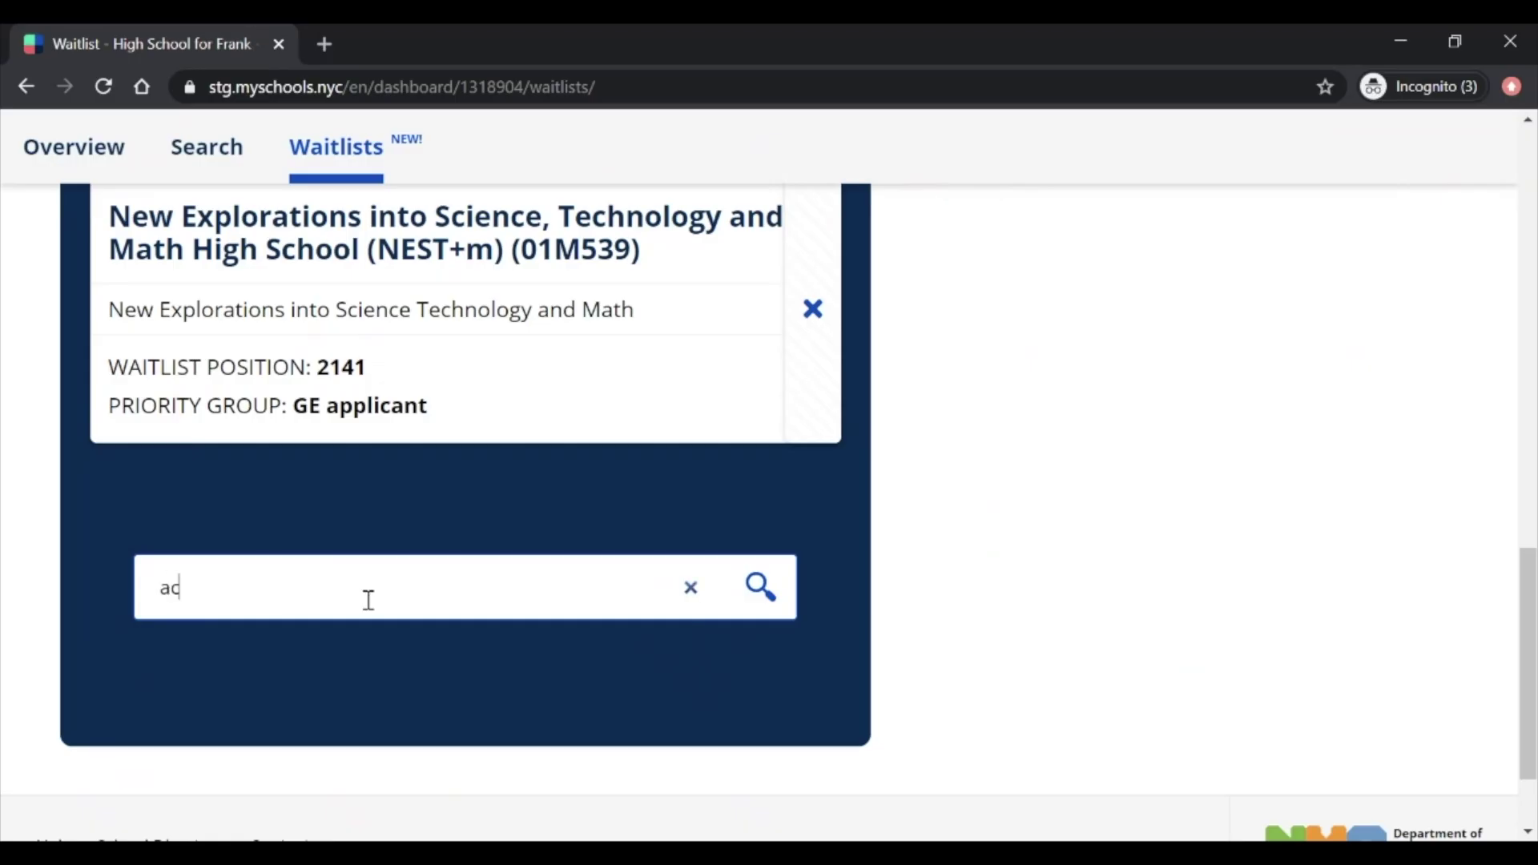
type("orn")
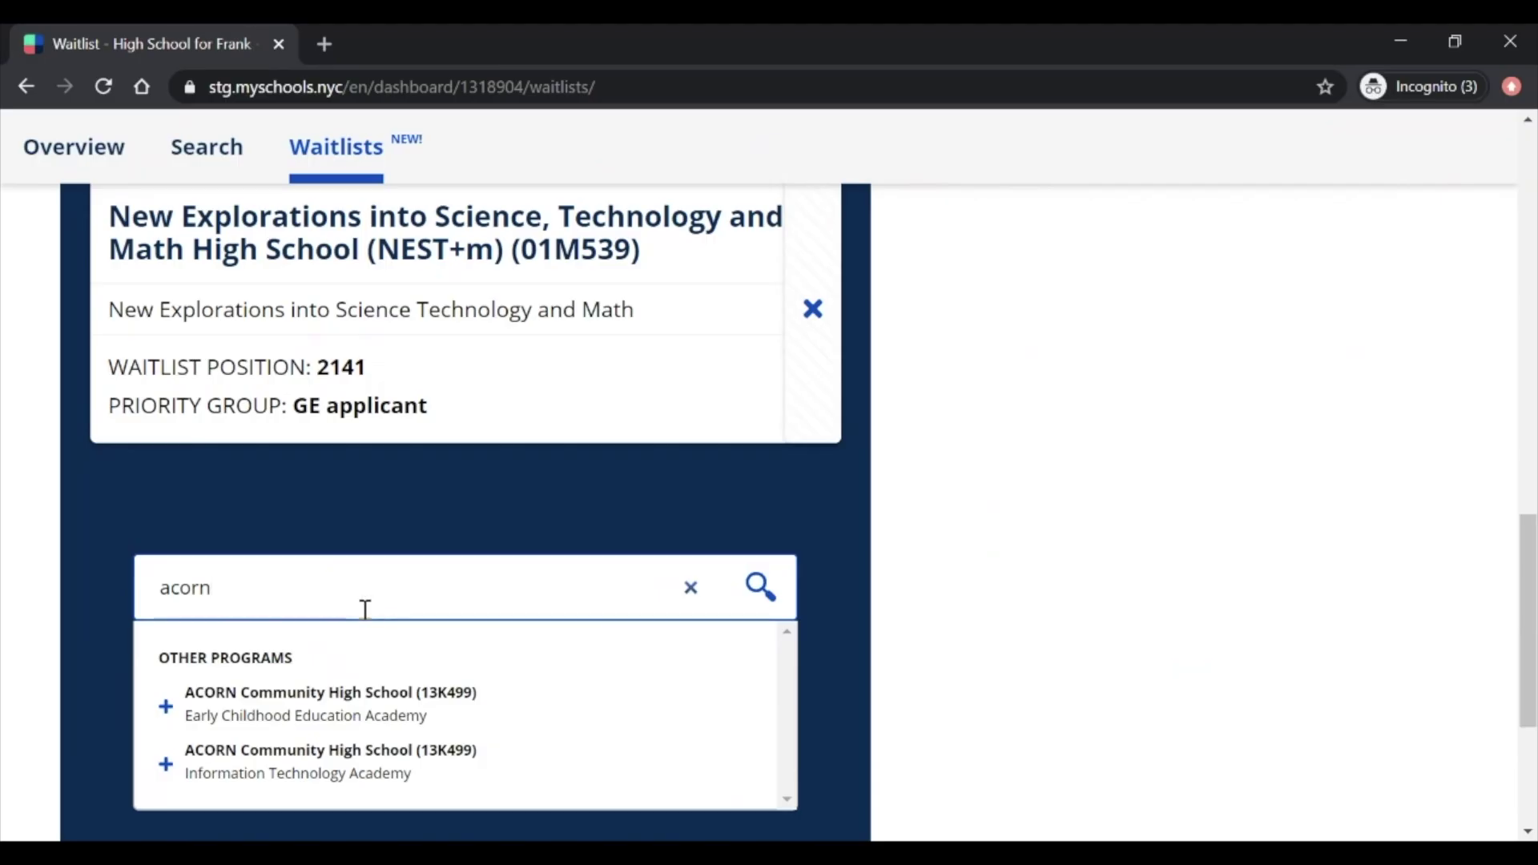
left_click(353, 702)
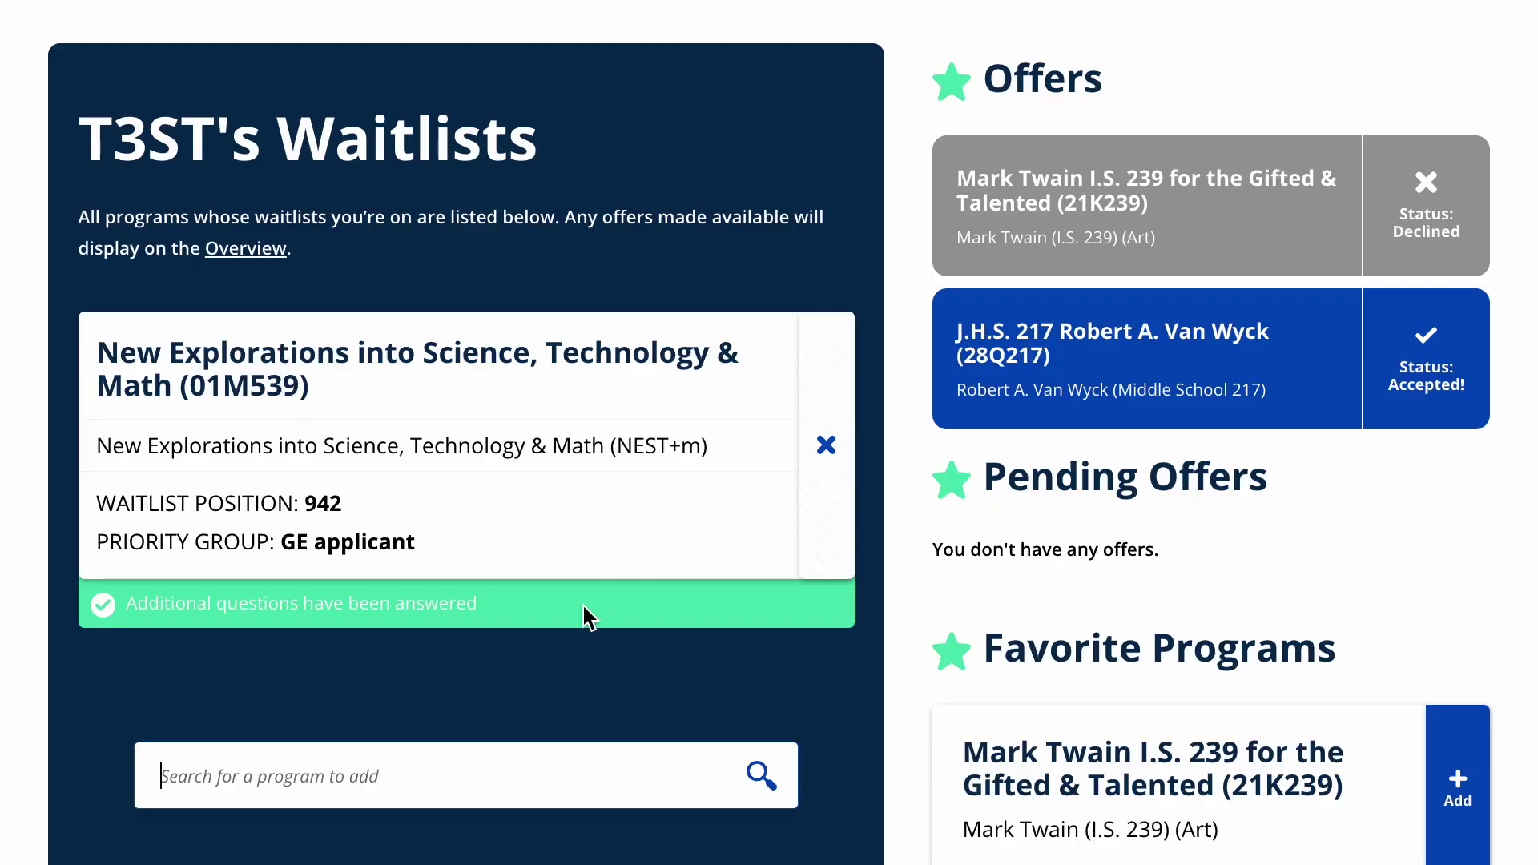
left_click(390, 771)
type("future")
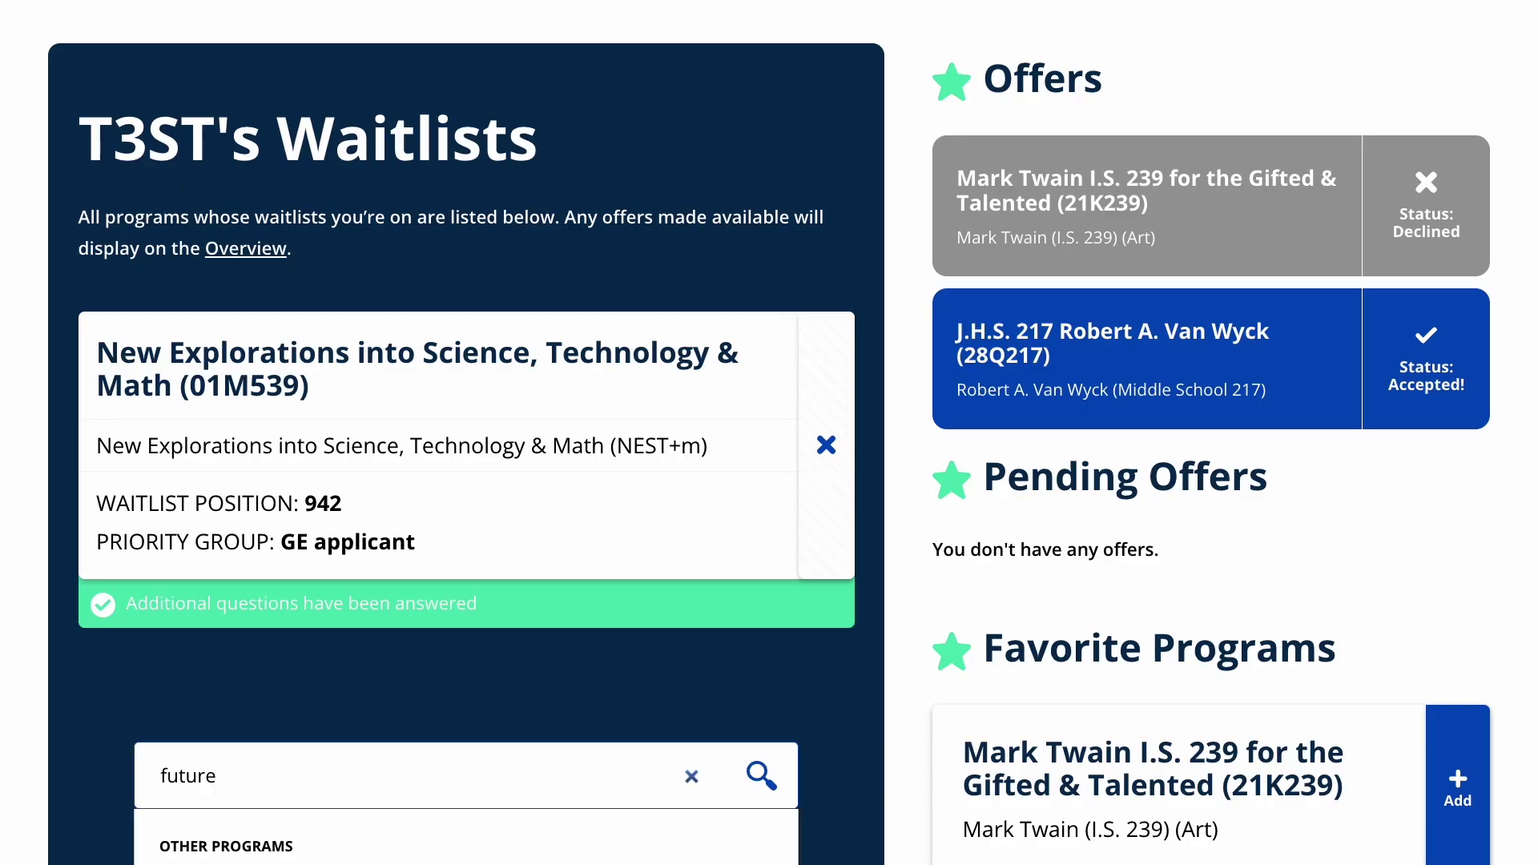
key("Return")
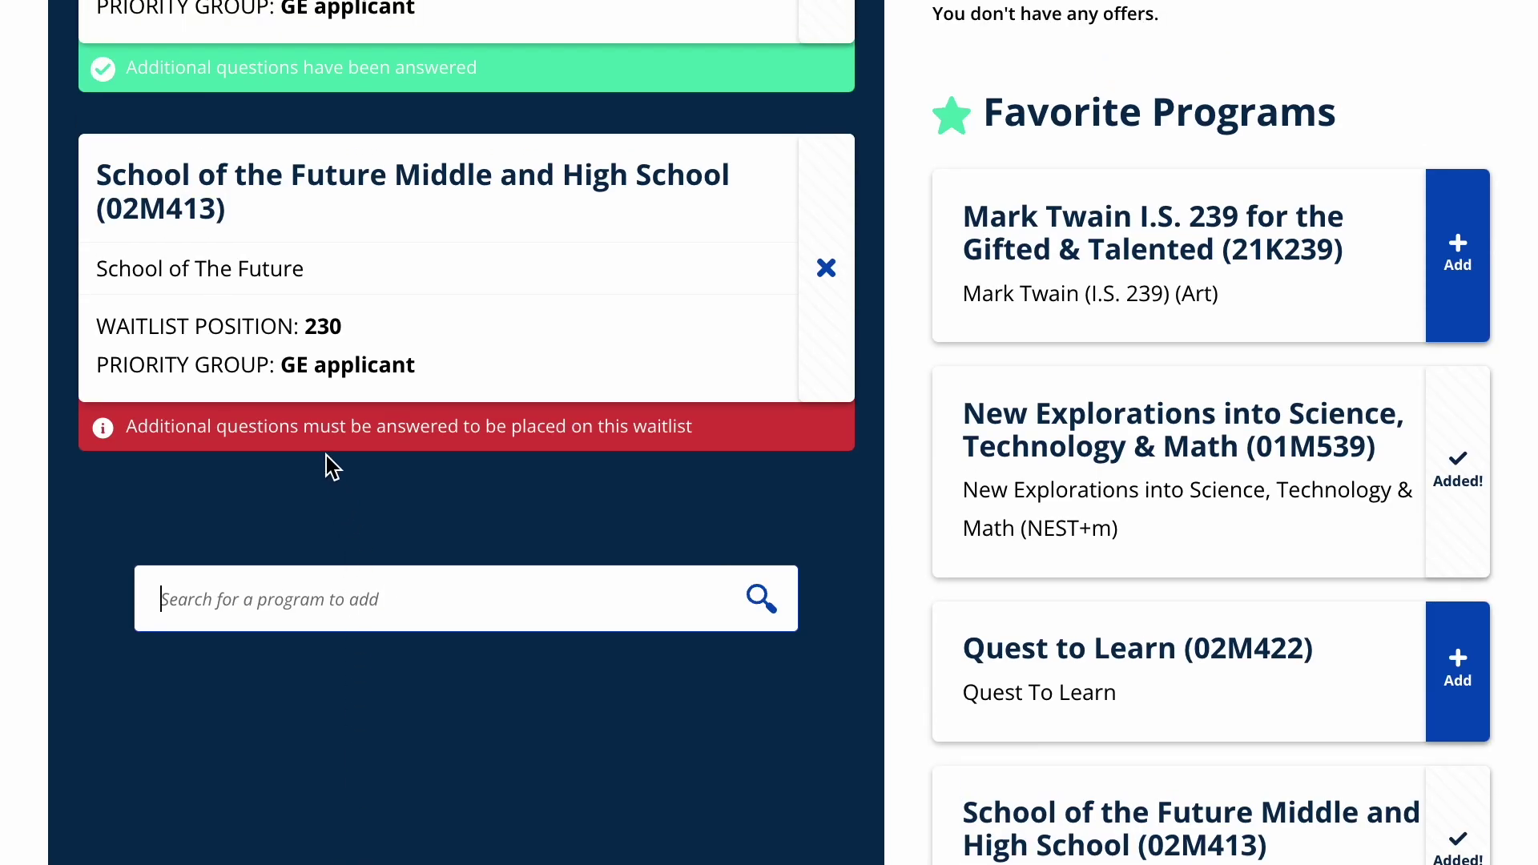
Step: Answer and submit School of the Future's additional questions, then scroll back to the top
left_click(334, 443)
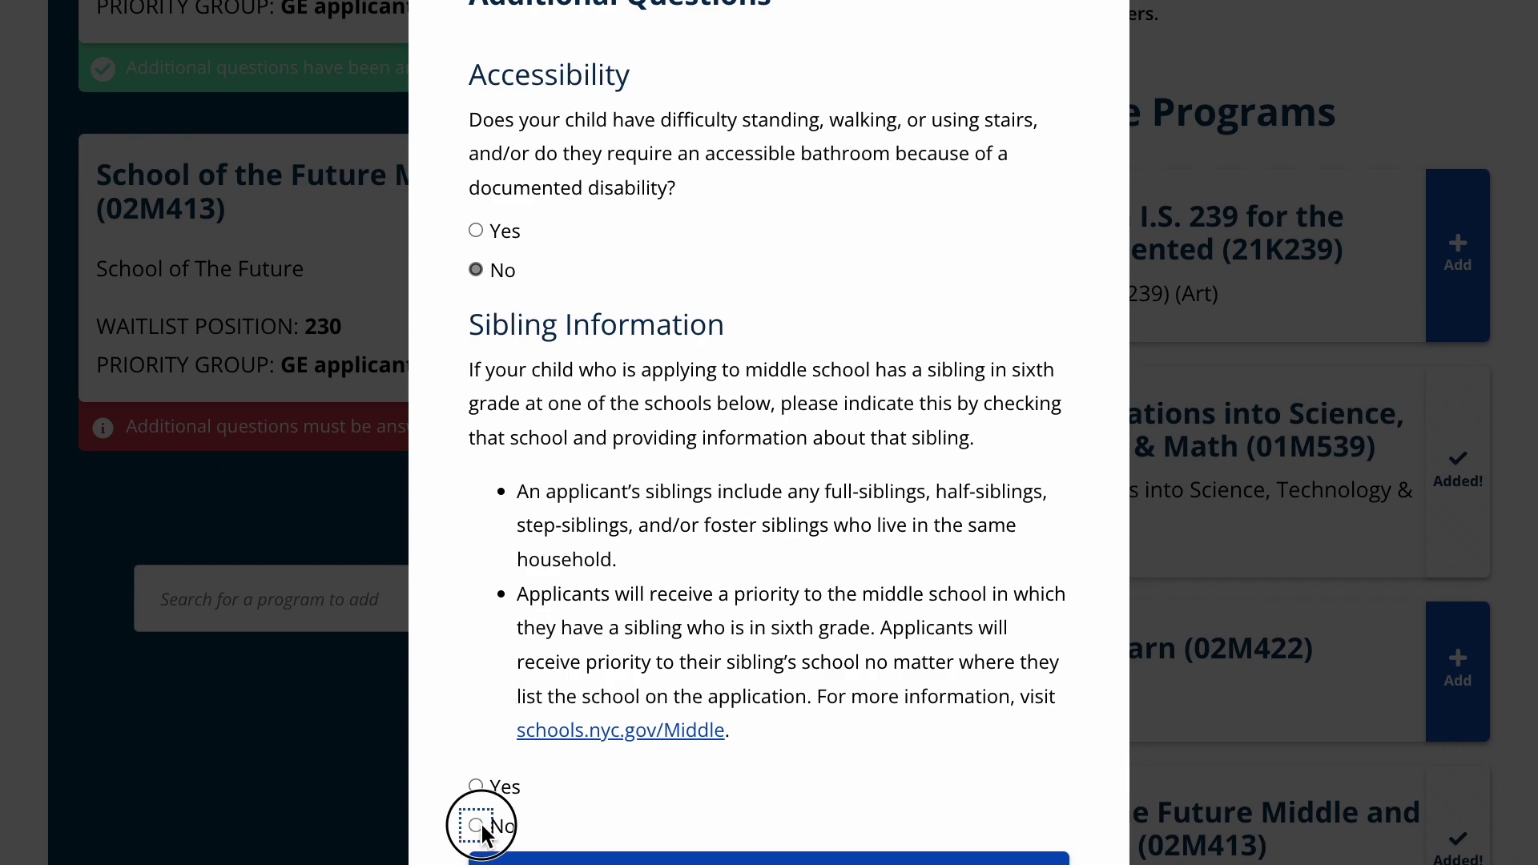
left_click(726, 855)
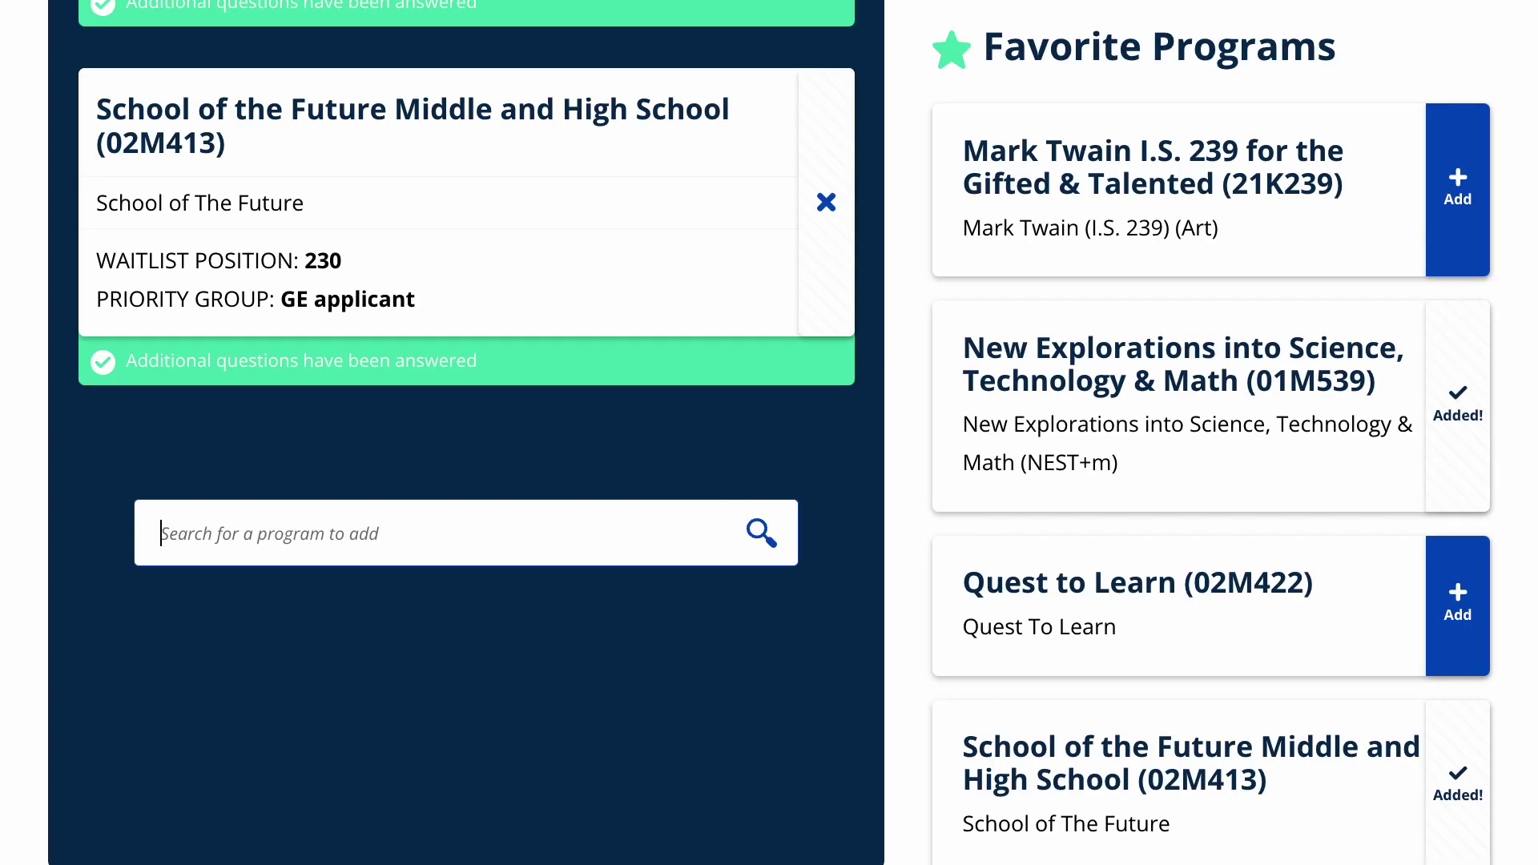
scroll(769, 433, "up", 2)
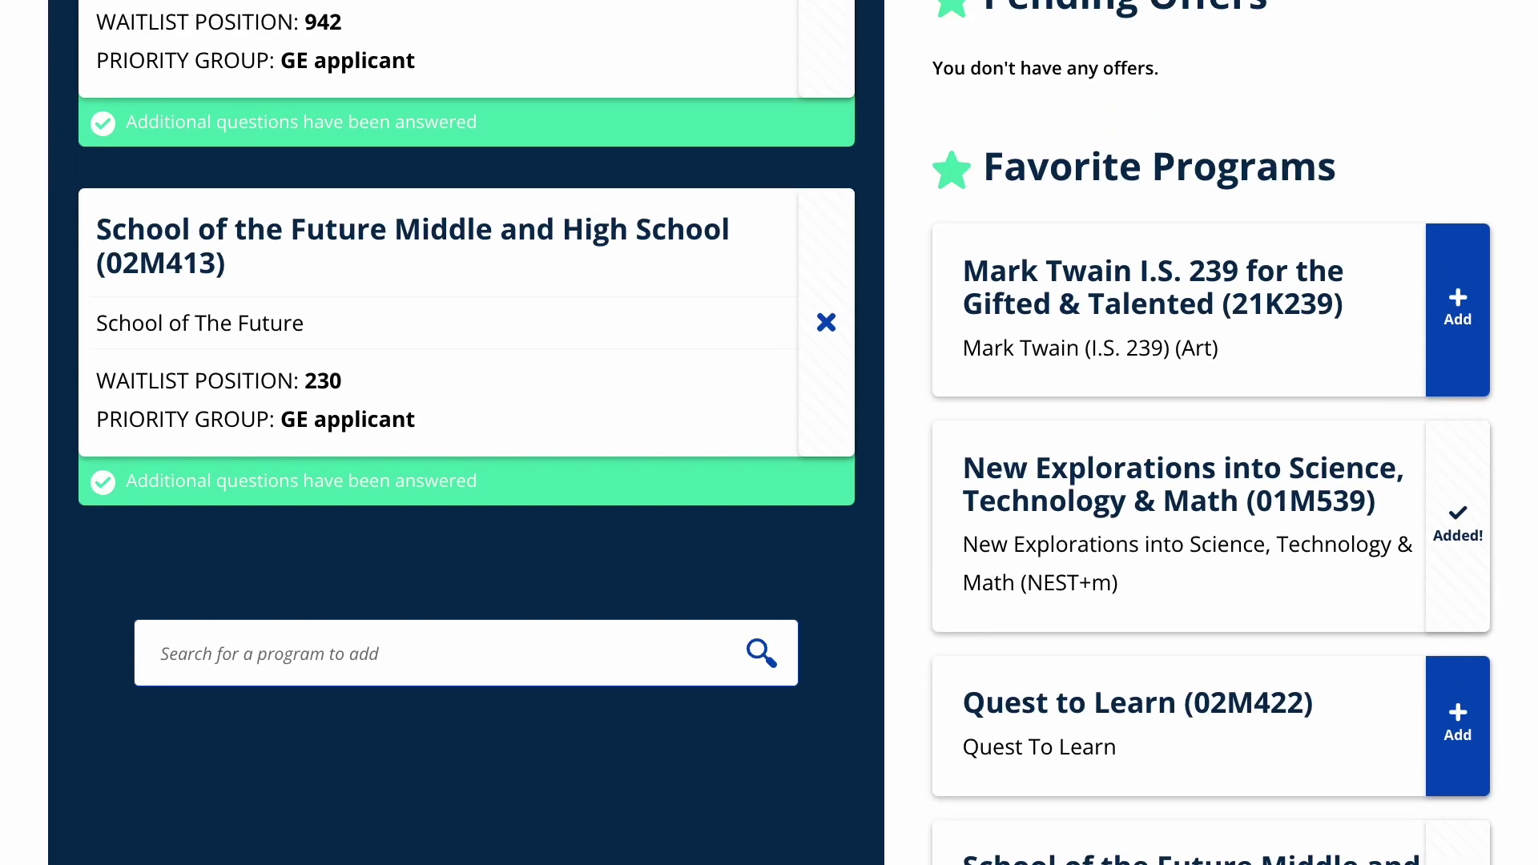
scroll(769, 432, "up", 3)
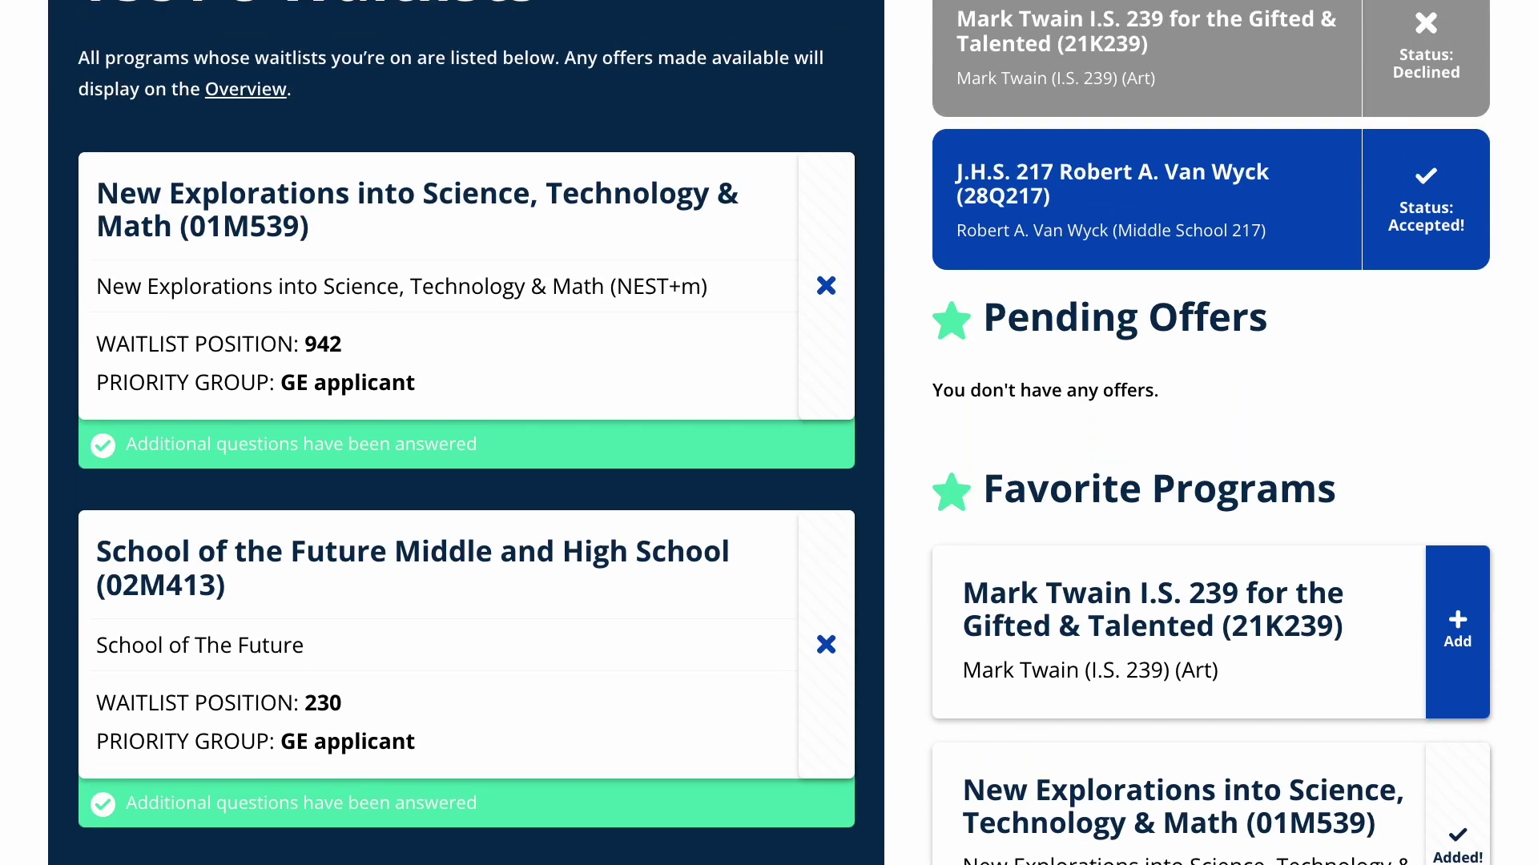
scroll(769, 432, "up", 2)
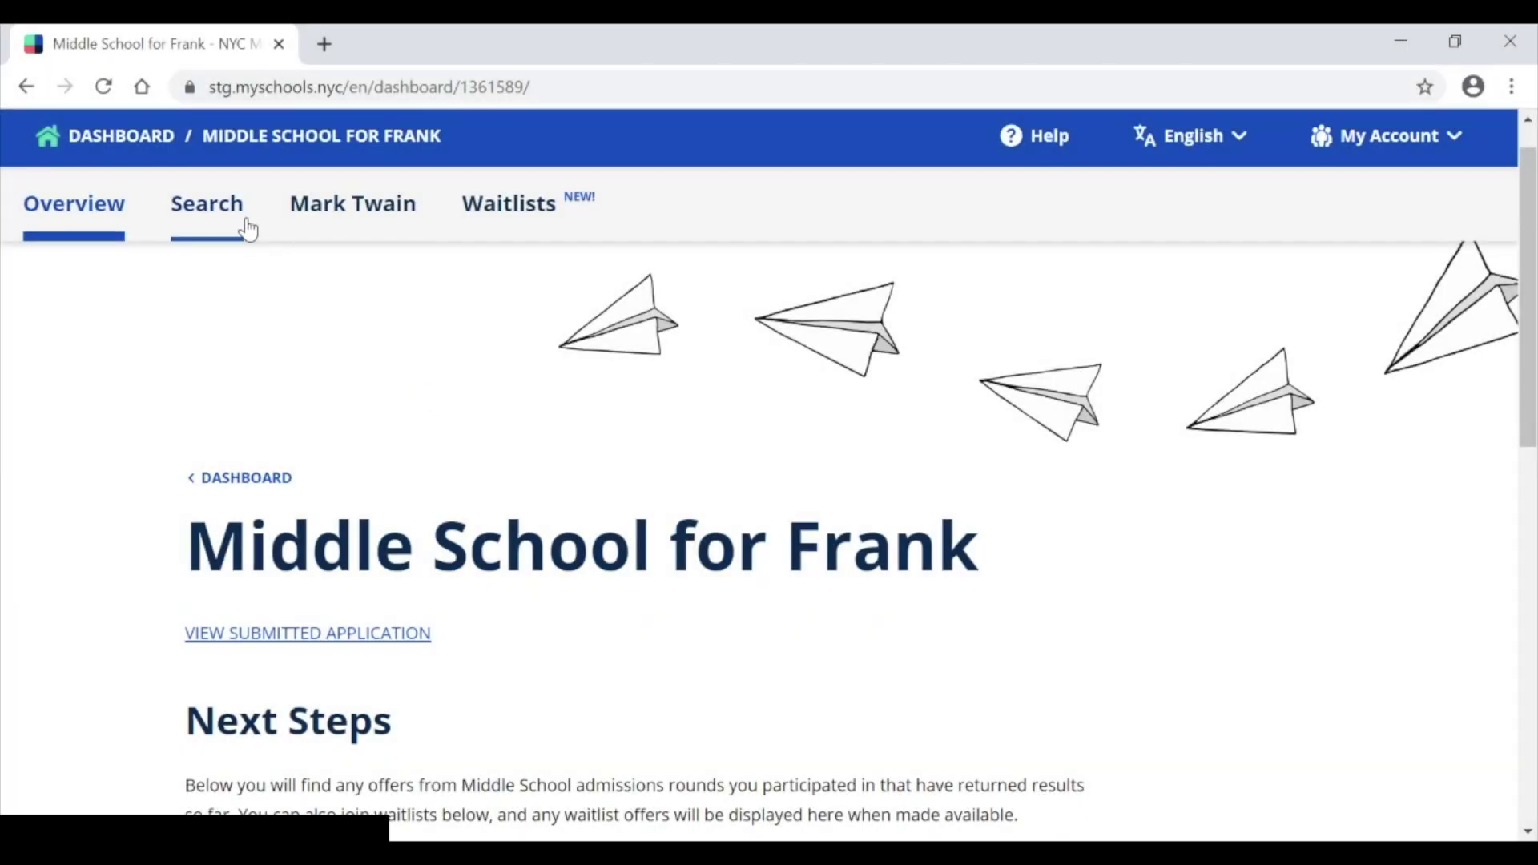
Step: In middle school search, scroll the school list and open All City Leadership Secondary School (32K554)
left_click(235, 218)
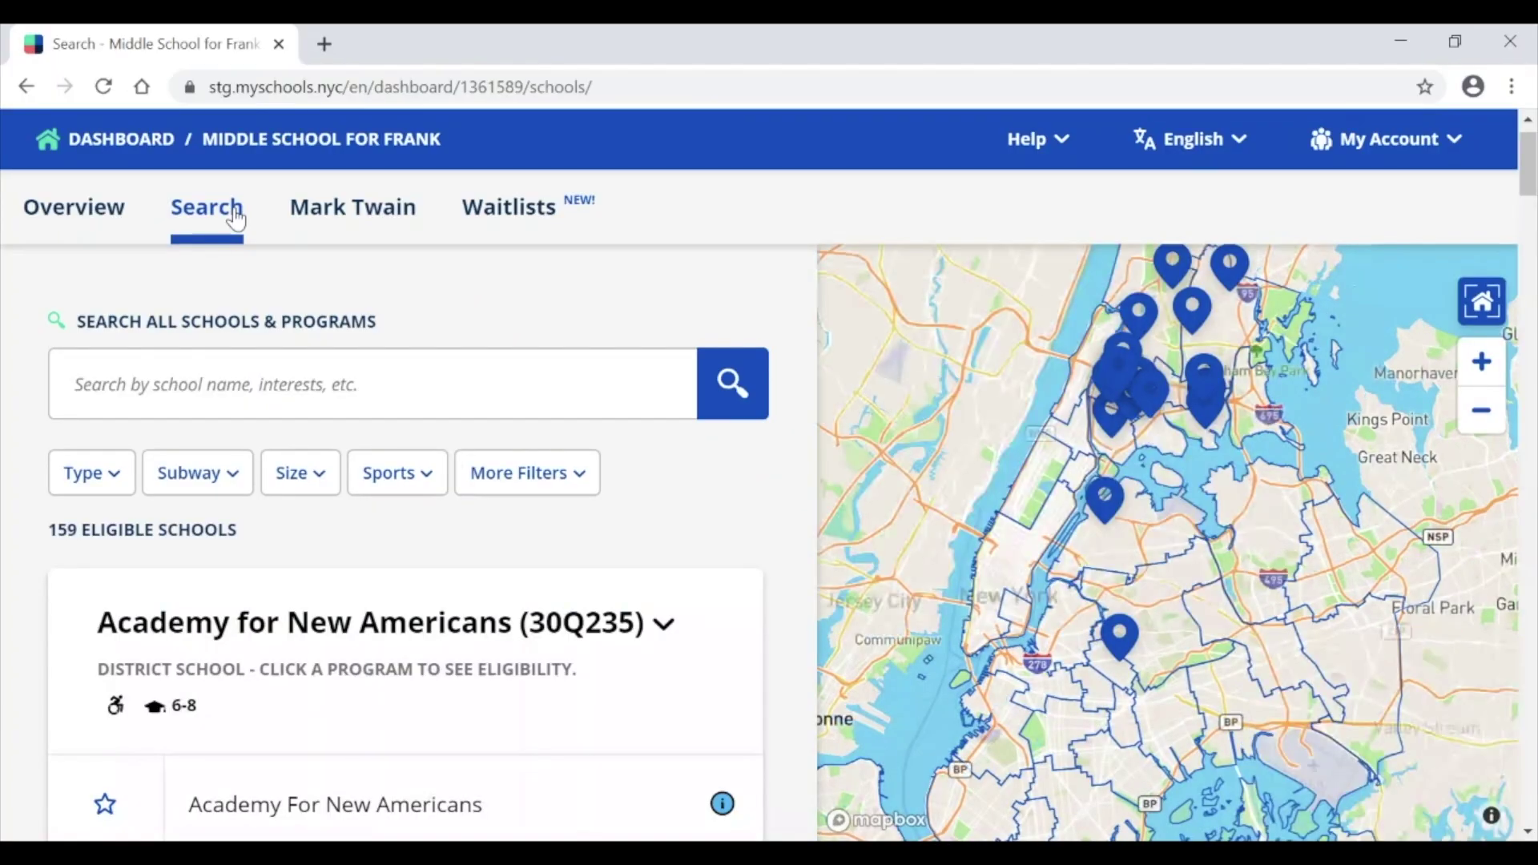
scroll(234, 227, "down", 1)
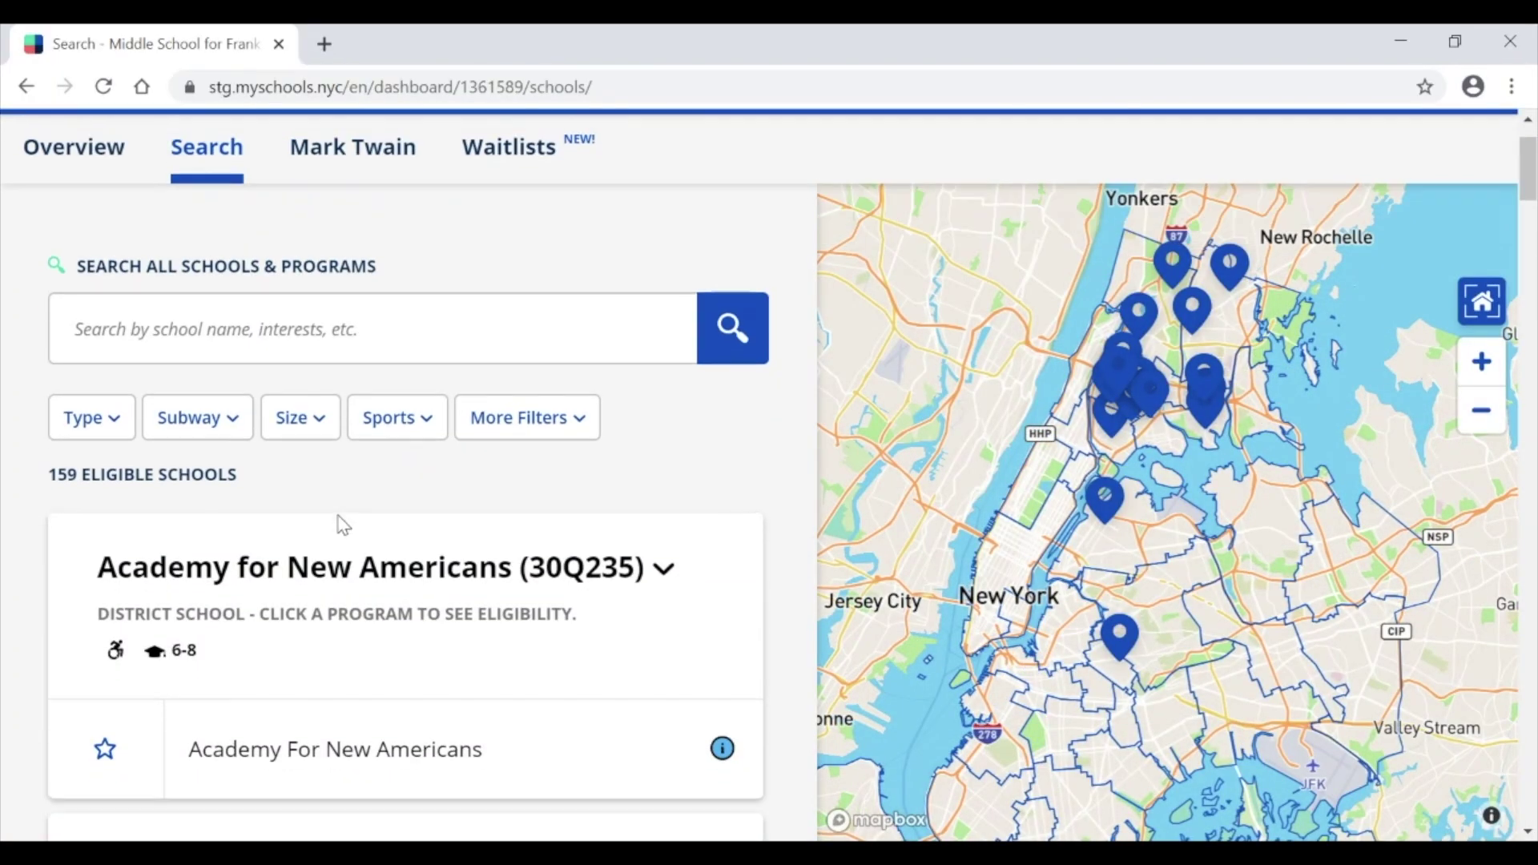
scroll(339, 521, "down", 4)
scroll(340, 521, "down", 4)
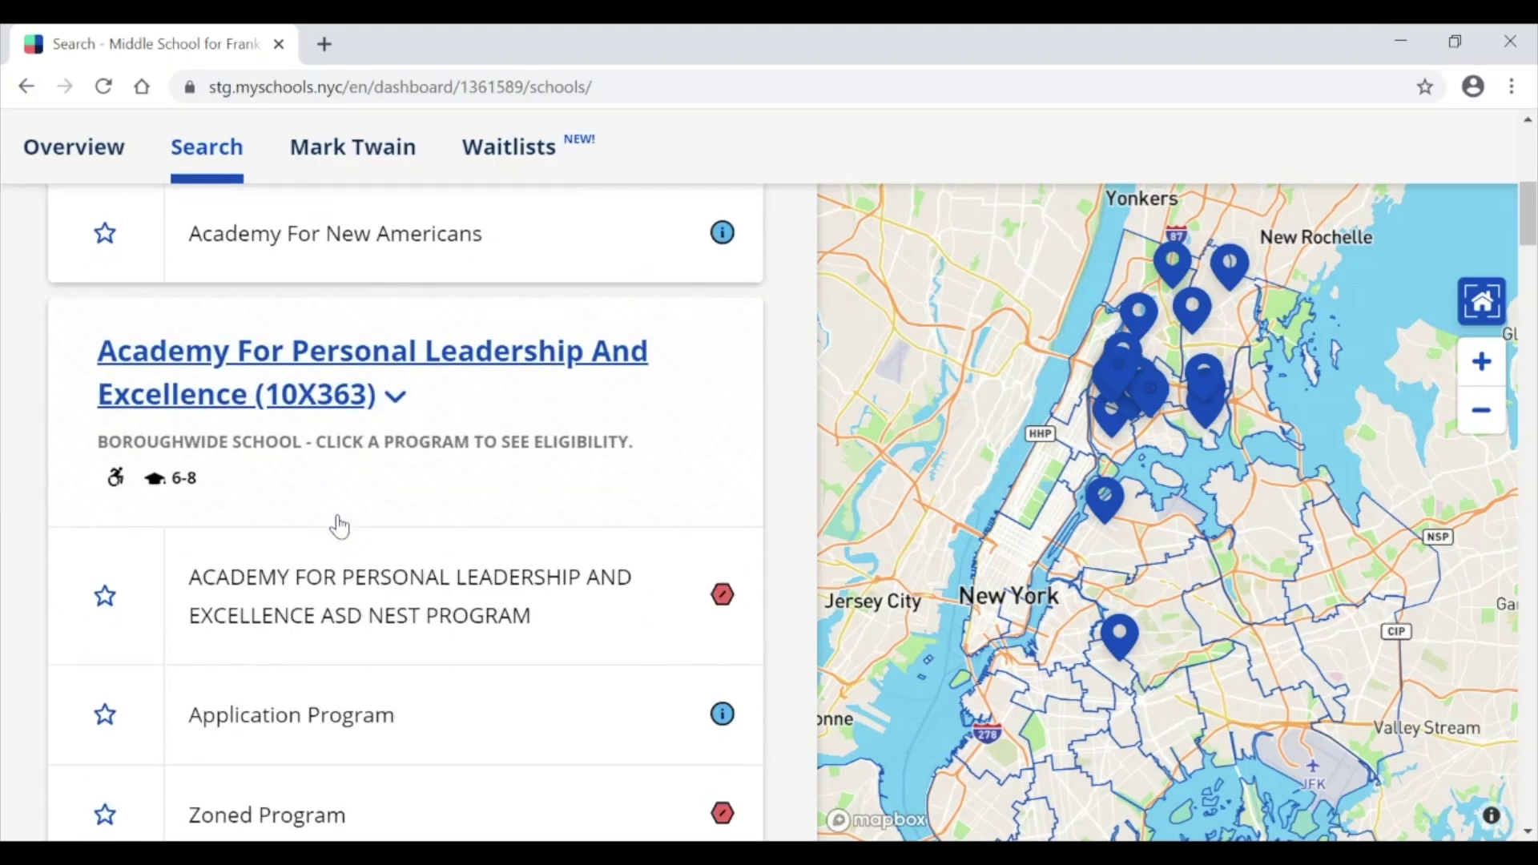
scroll(340, 524, "down", 1)
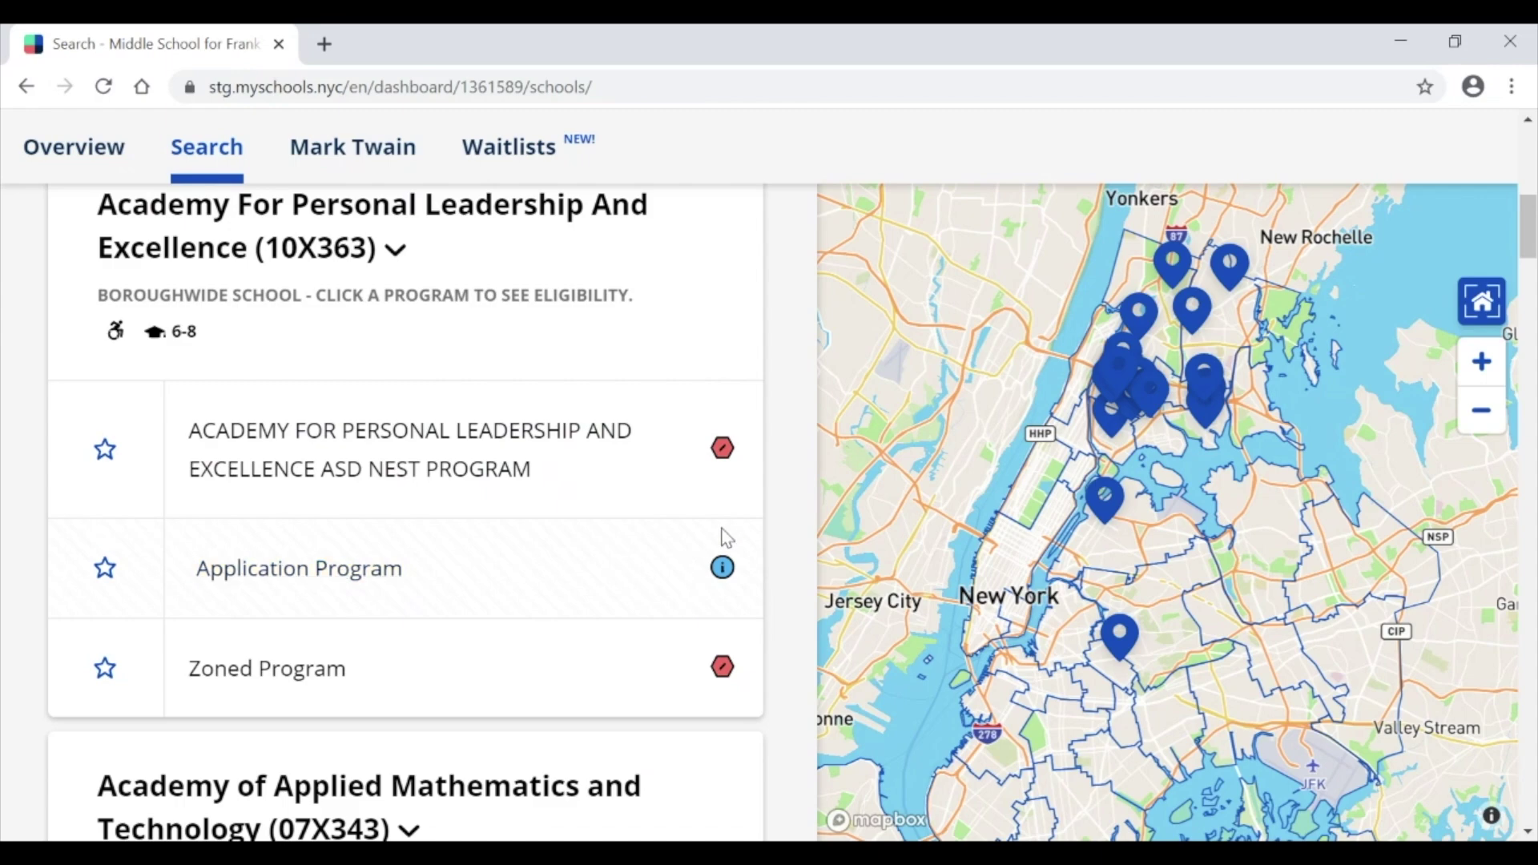
mouse_move(730, 597)
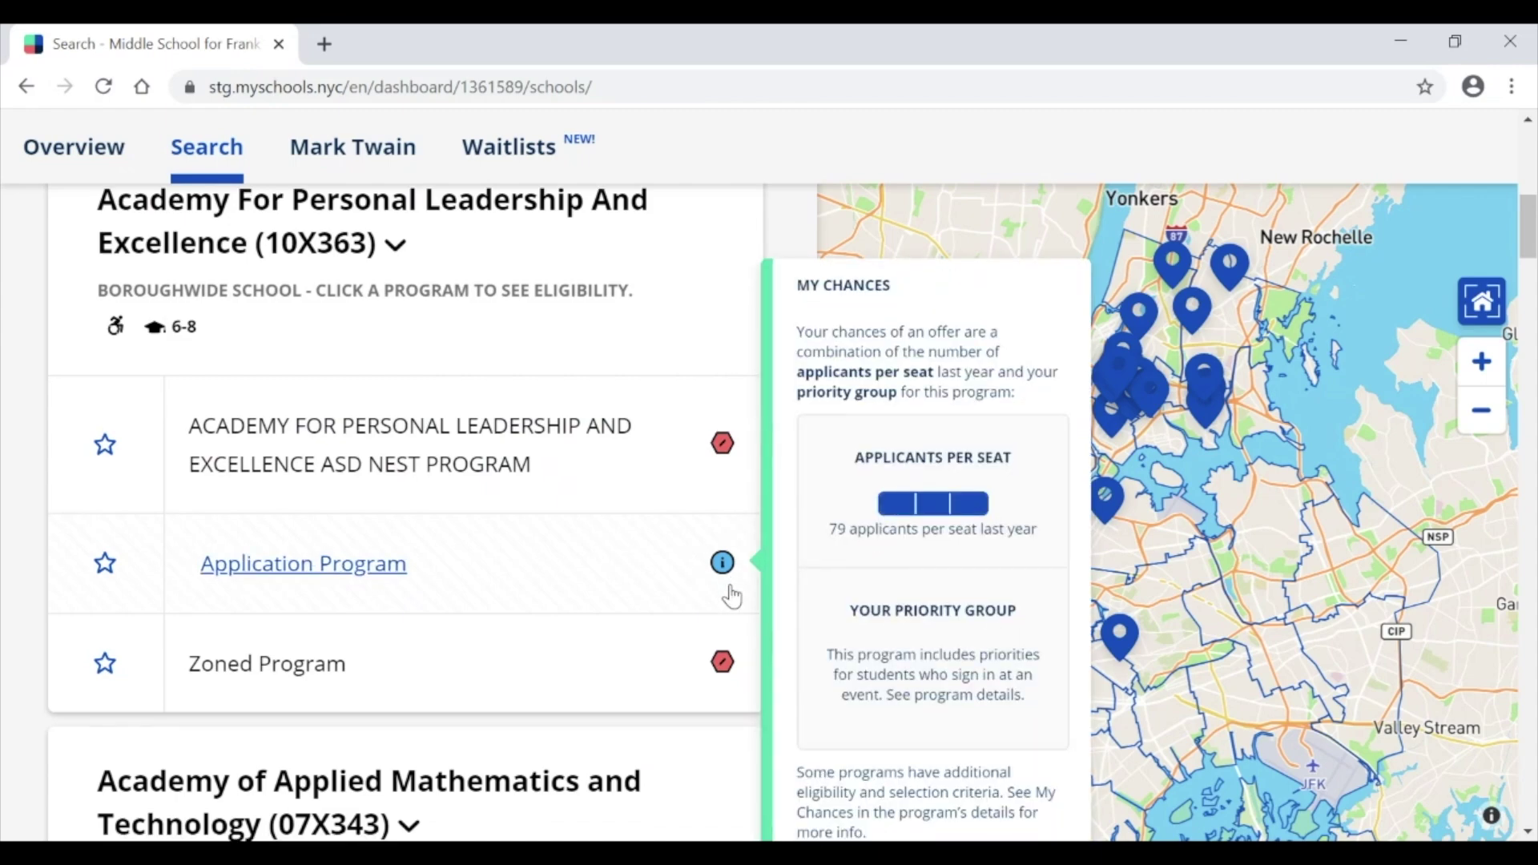
scroll(731, 593, "down", 1)
mouse_move(729, 639)
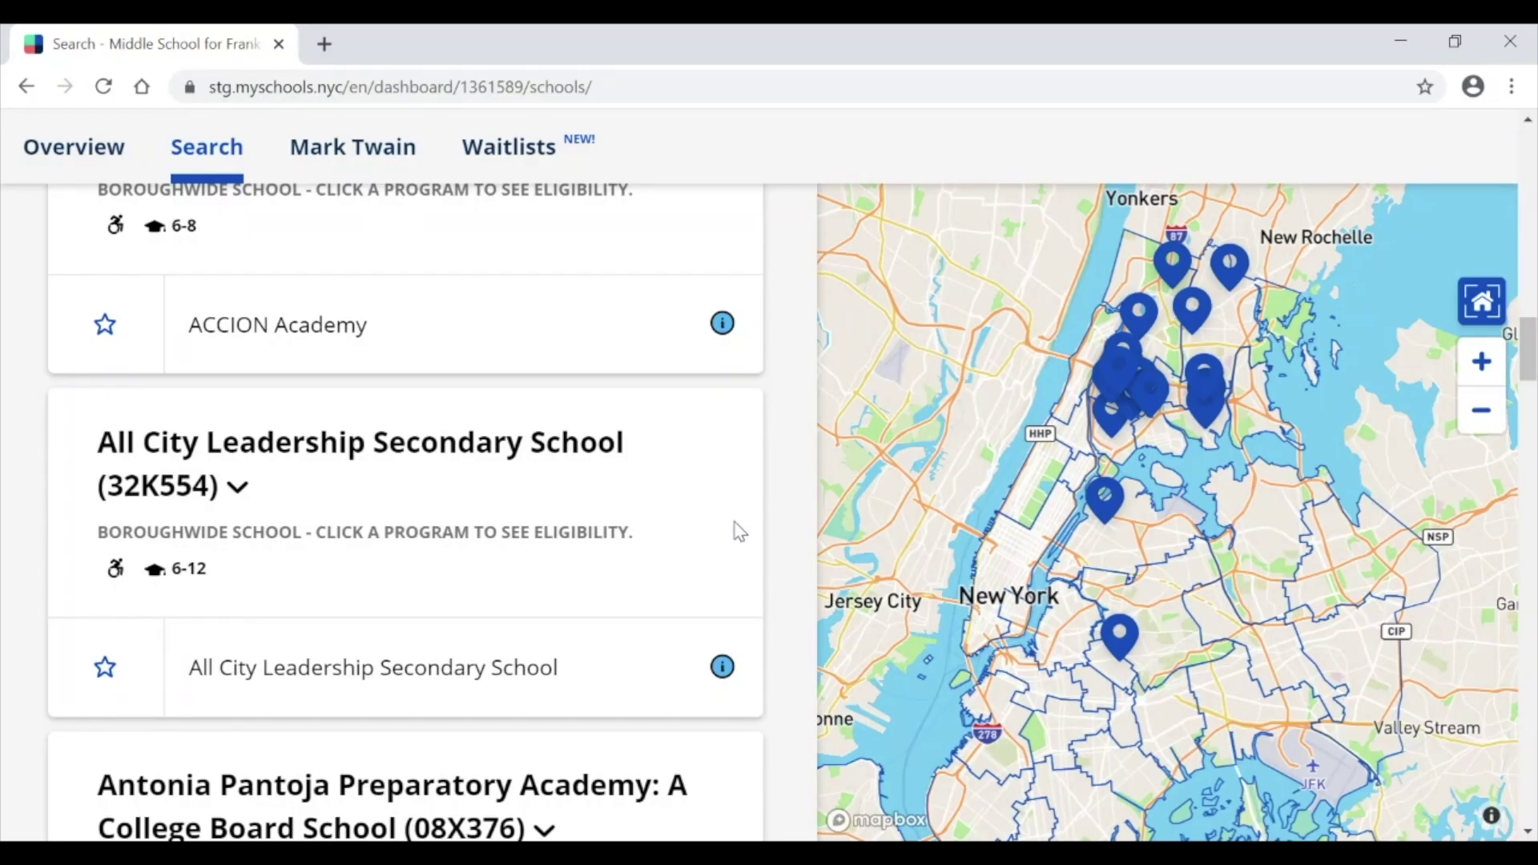
left_click(590, 467)
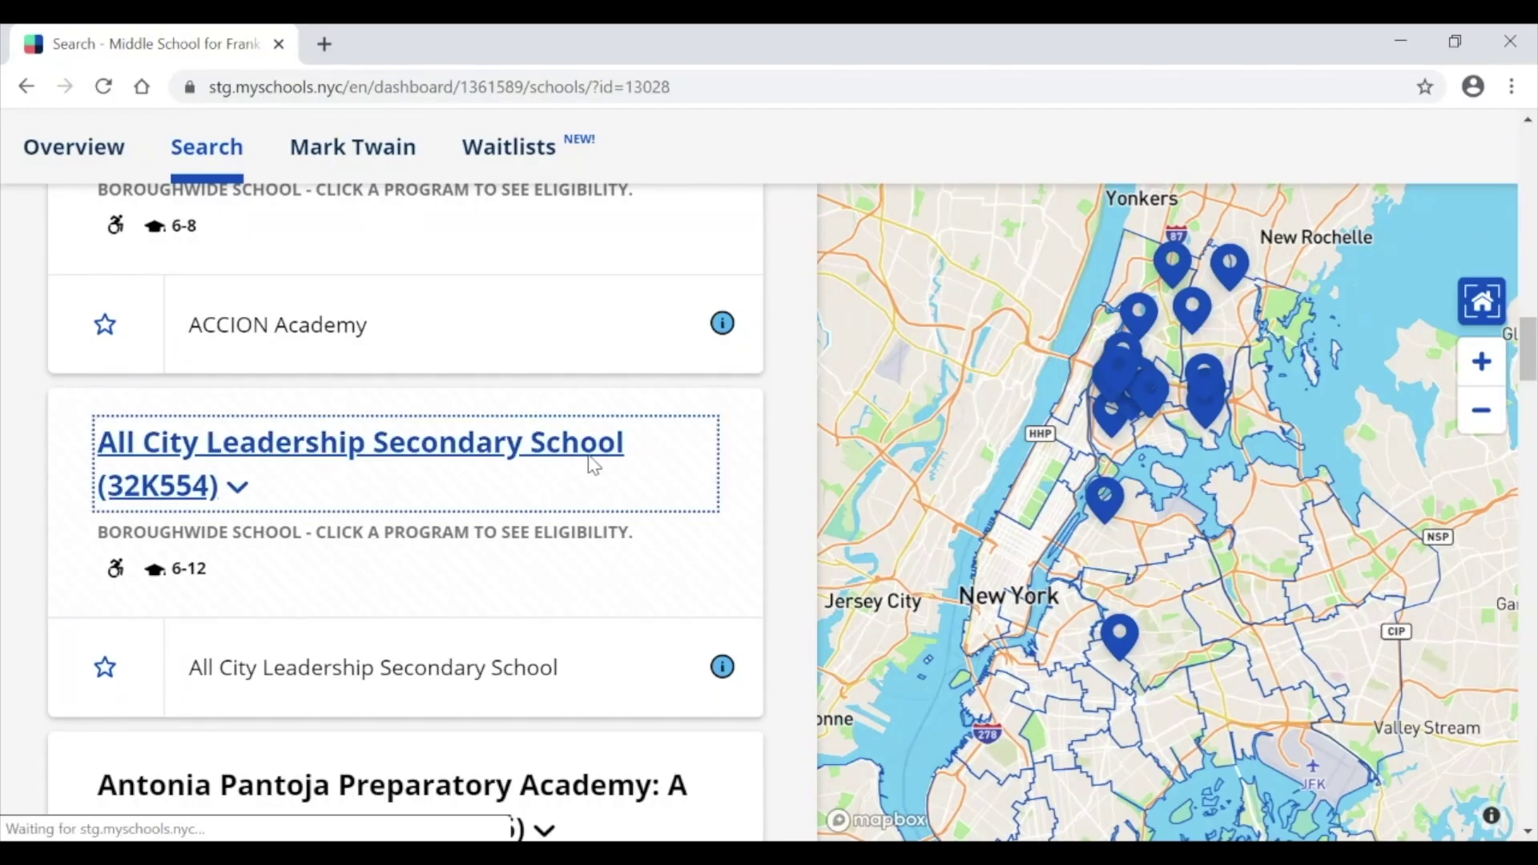
Step: Scroll All City Leadership's details to the footer and open its program entry
scroll(590, 464, "down", 3)
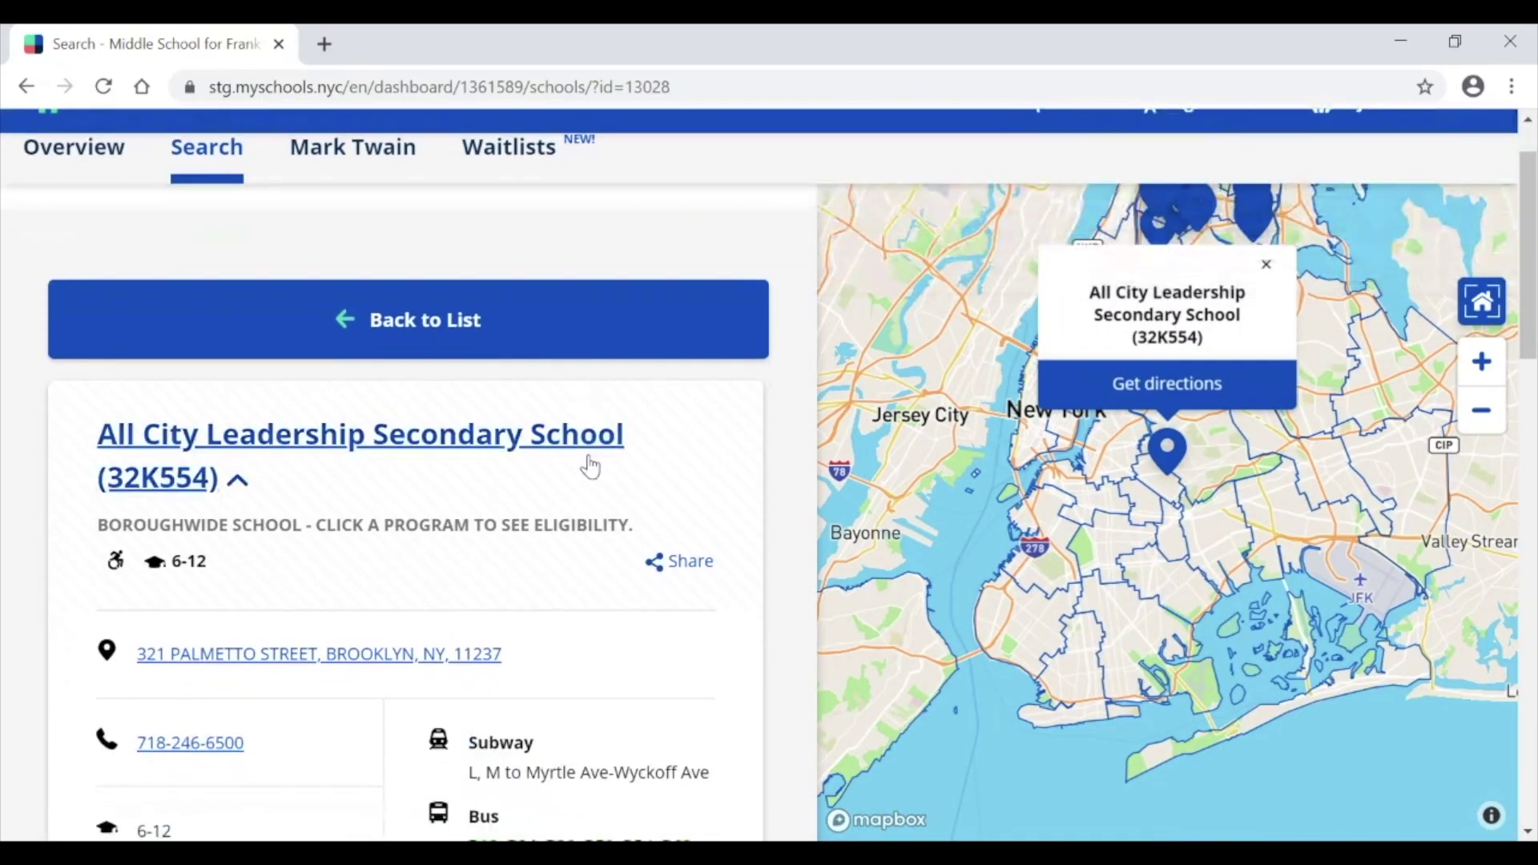
scroll(591, 461, "down", 3)
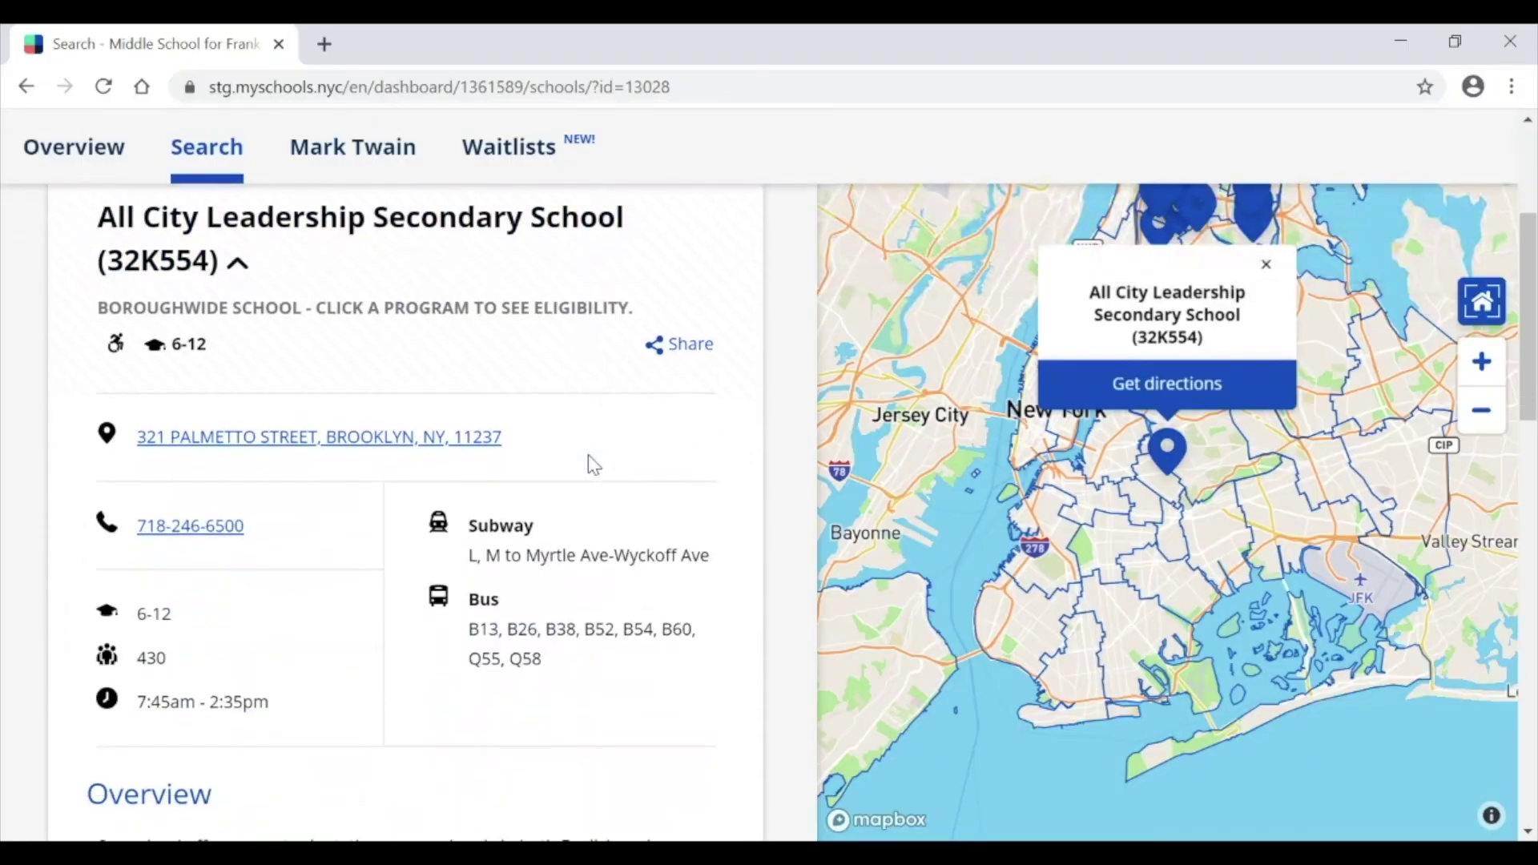
scroll(590, 456, "down", 5)
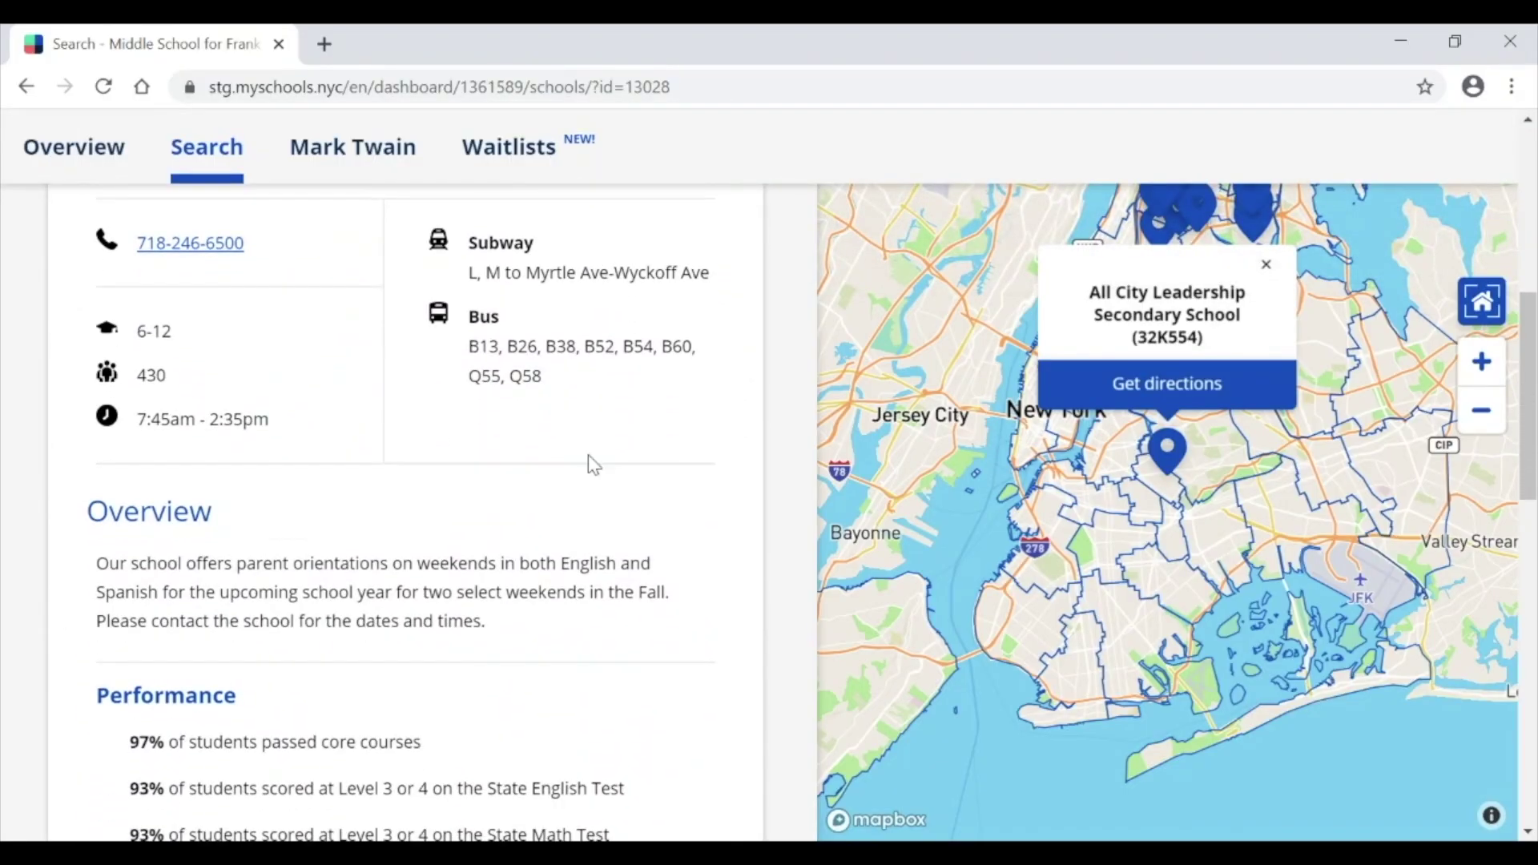
scroll(590, 464, "down", 6)
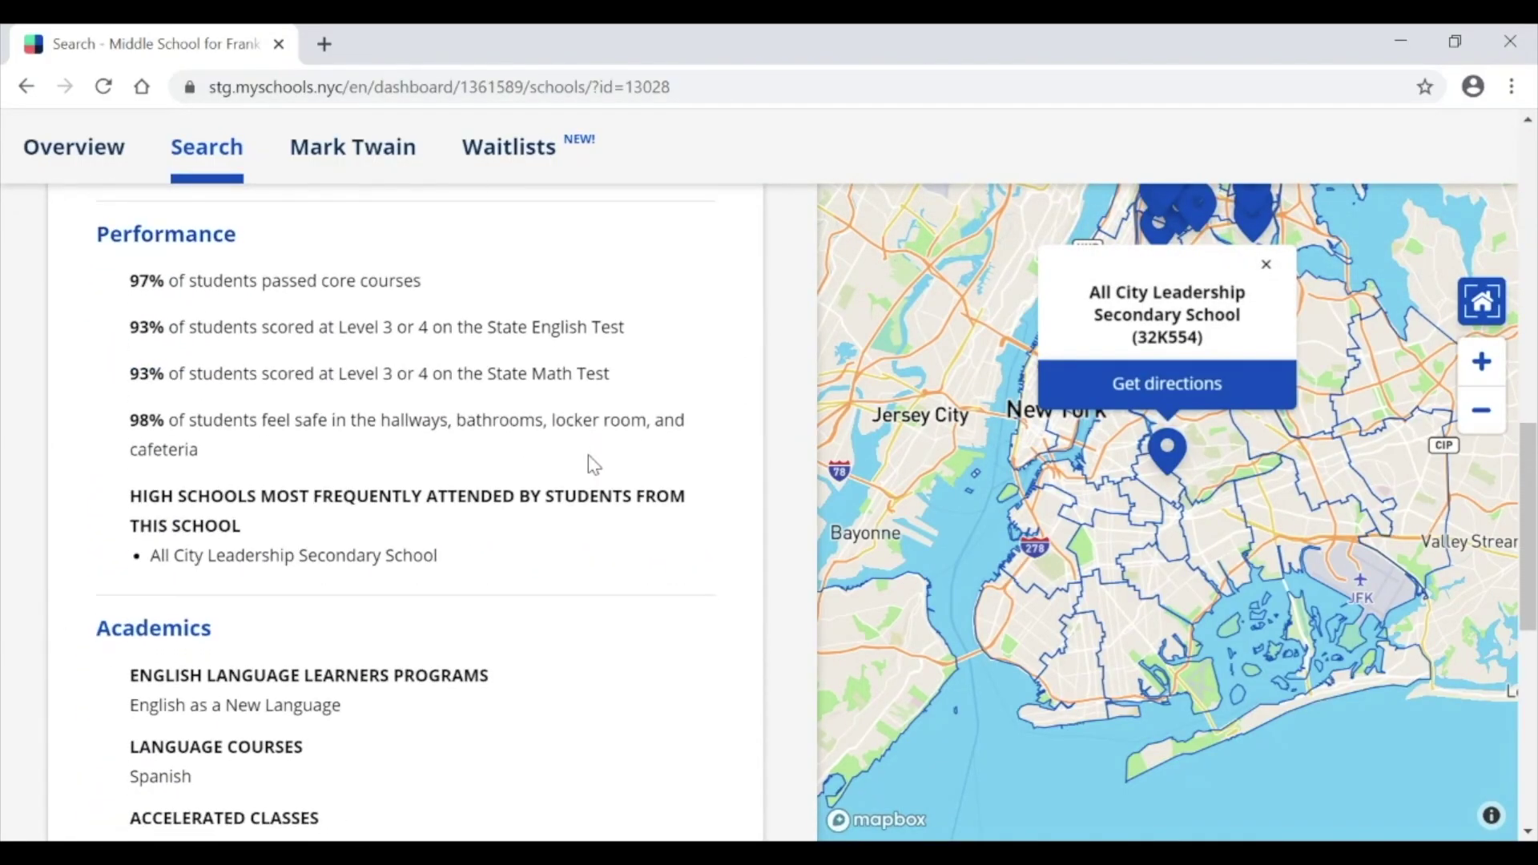
scroll(592, 465, "down", 3)
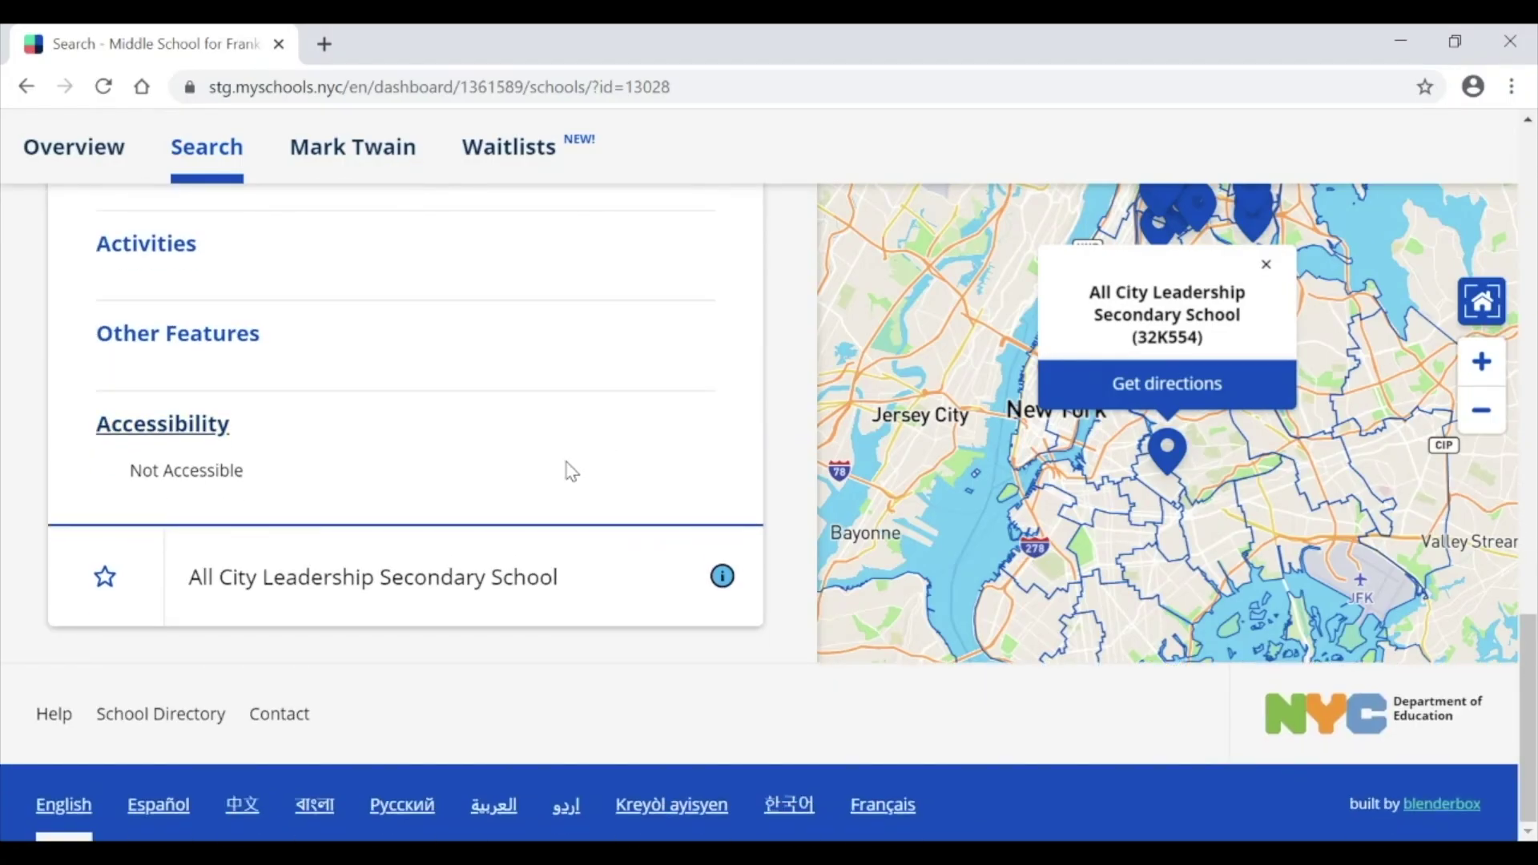
left_click(427, 596)
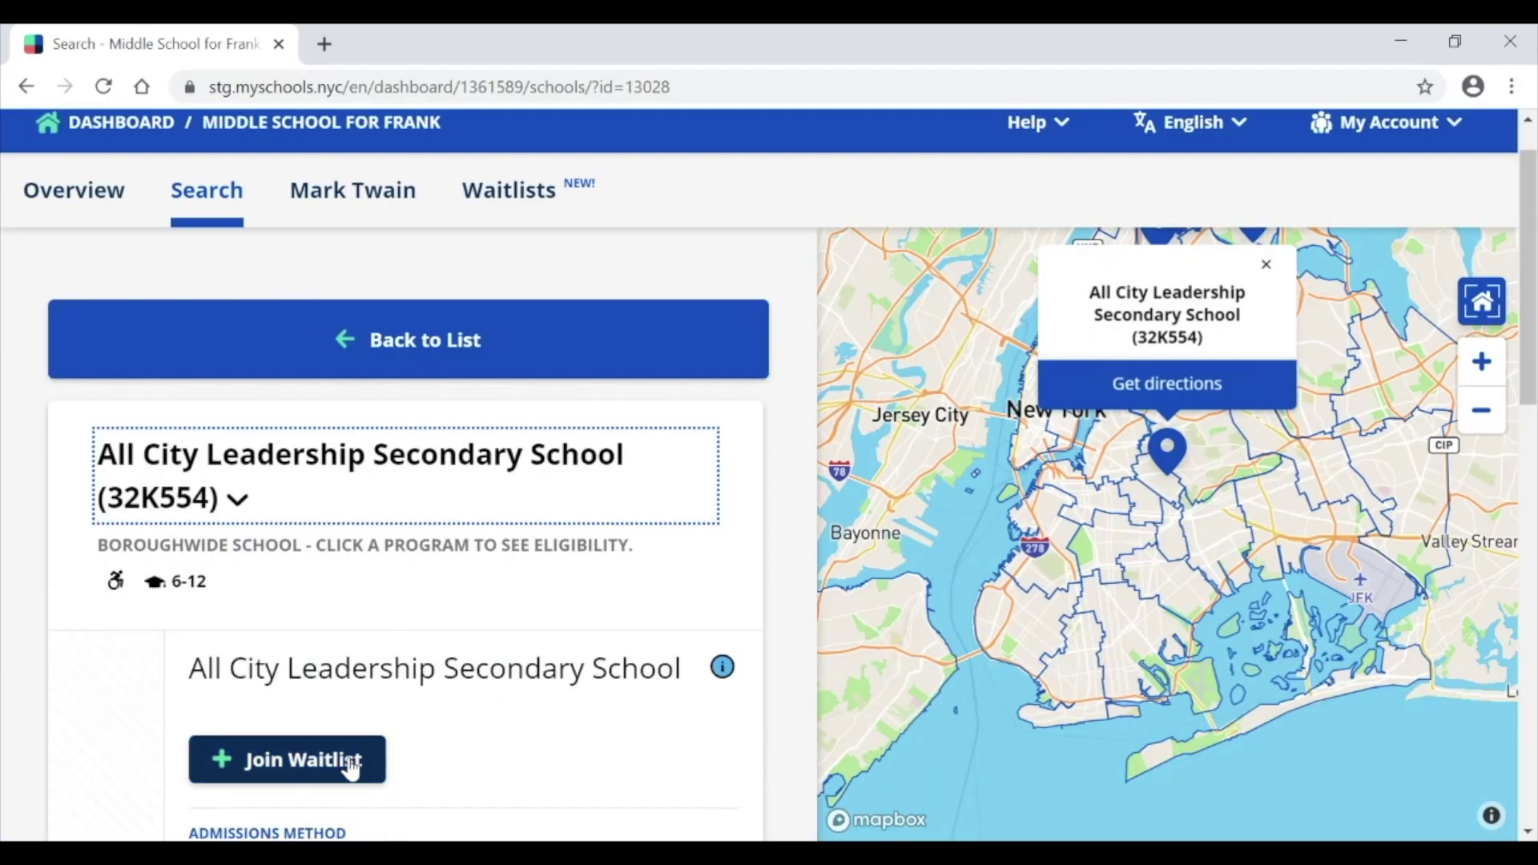
Step: Join All City Leadership's waitlist and confirm it appears at position 390 in Waitlists
left_click(350, 767)
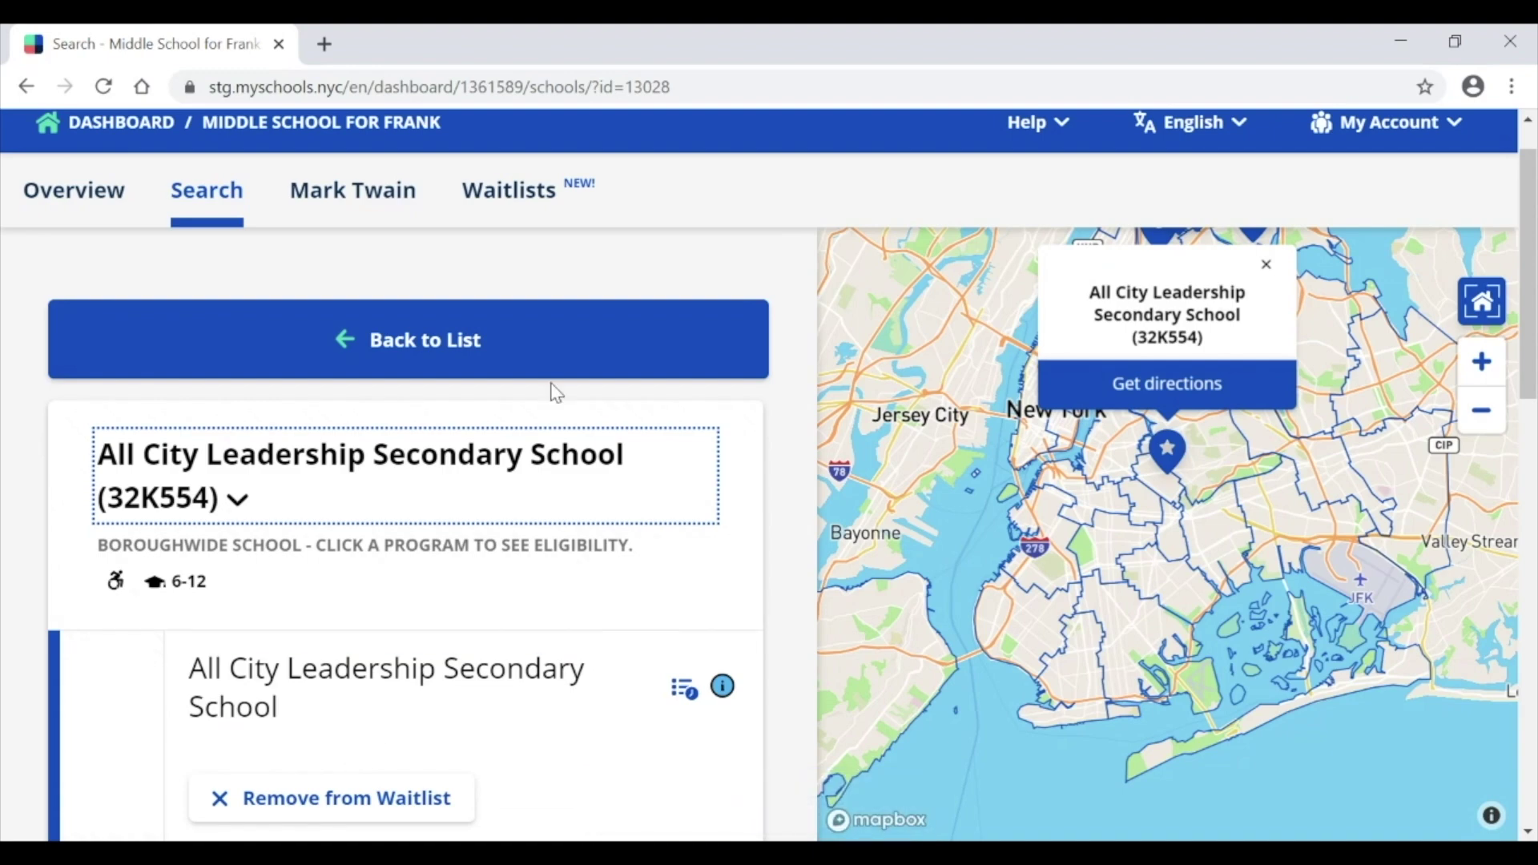
left_click(525, 219)
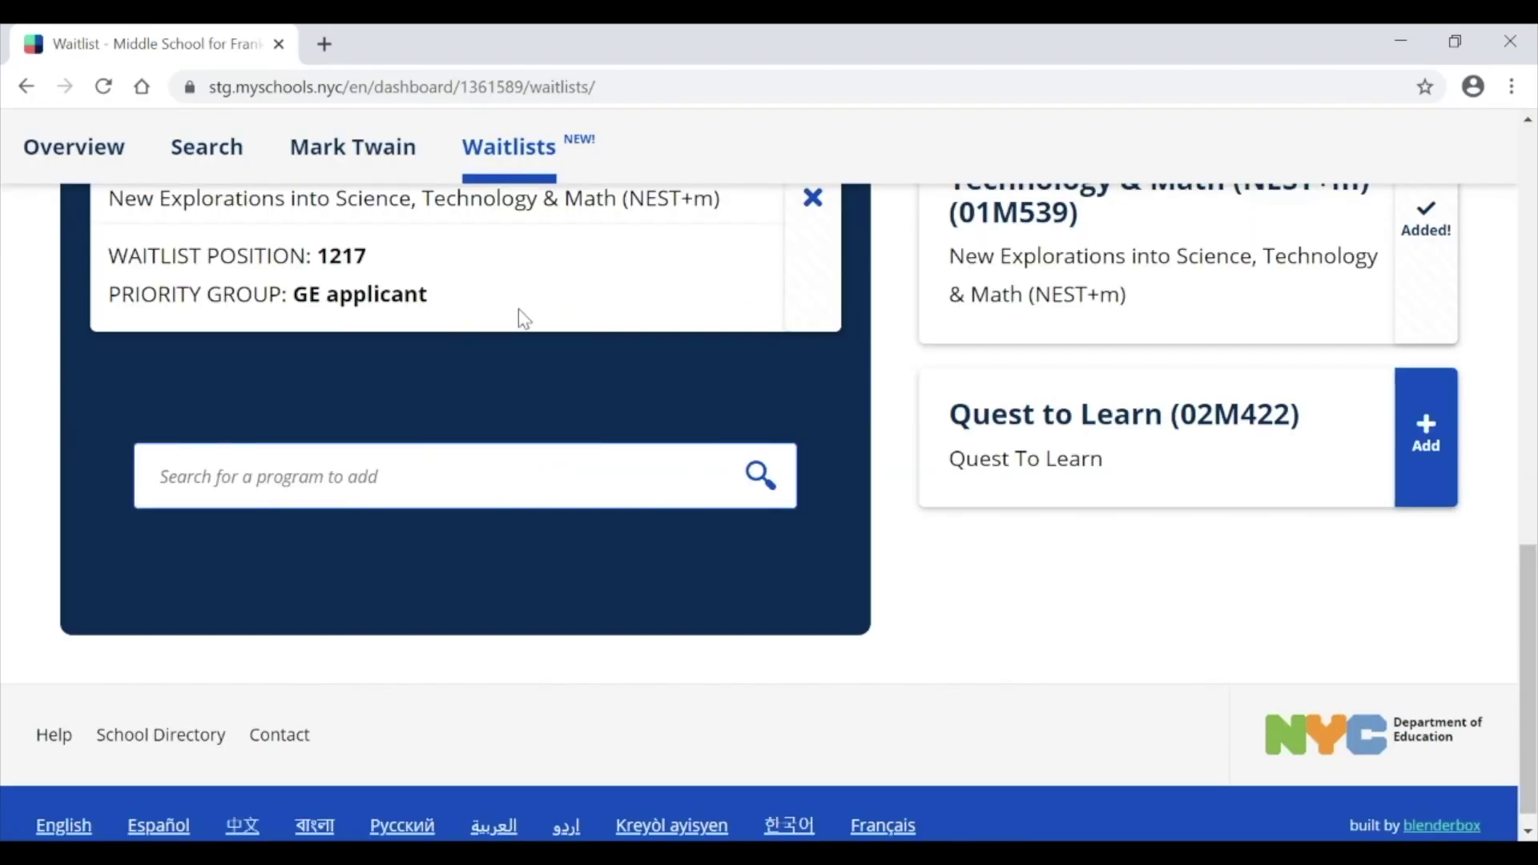
scroll(519, 313, "up", 10)
scroll(519, 315, "up", 1)
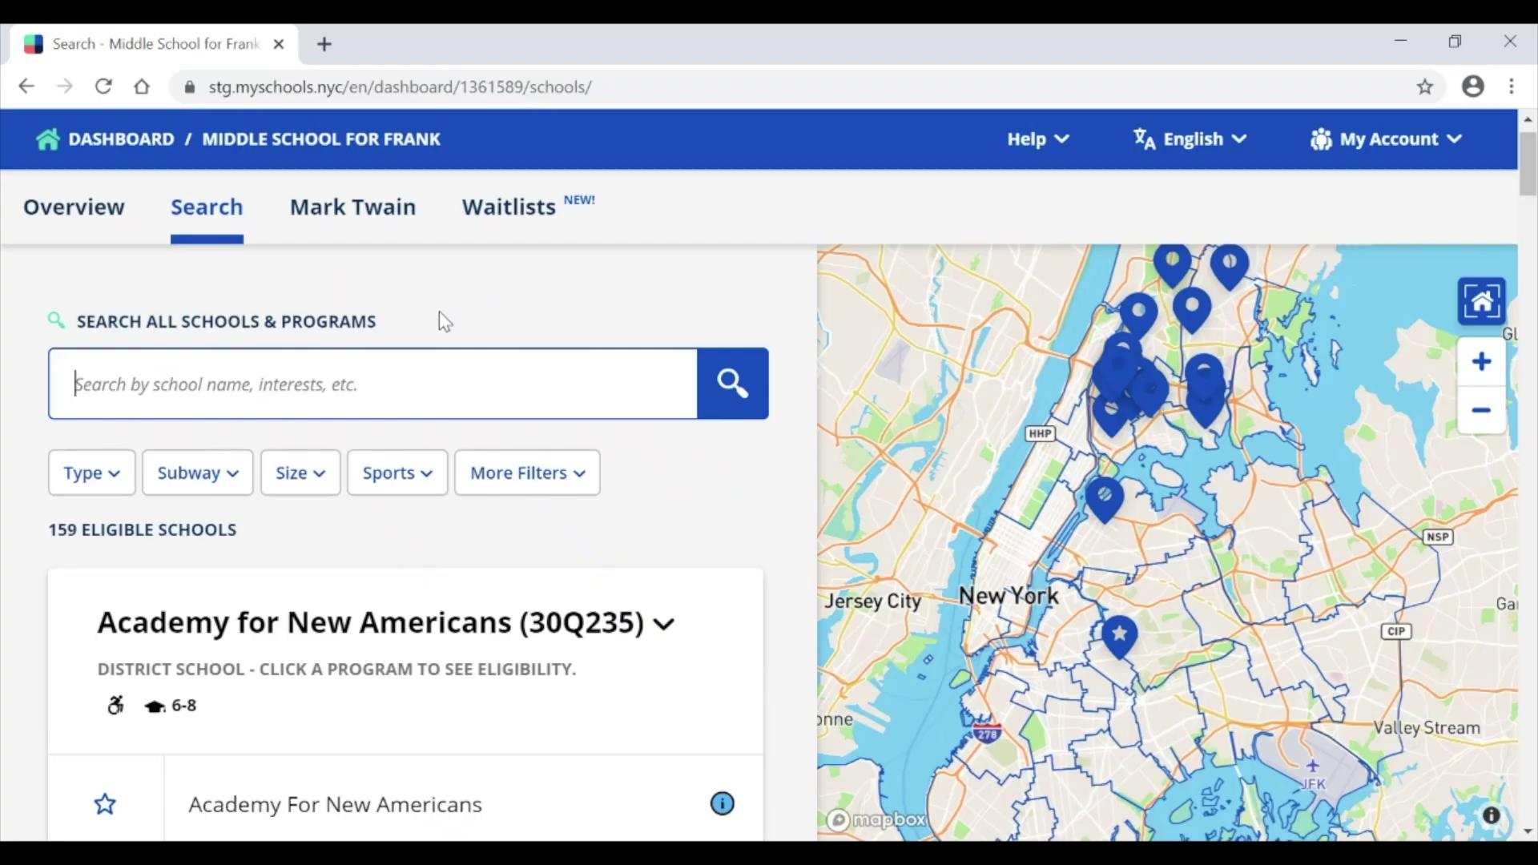
Step: Search 'professional', open Professional Performing Arts School (02M408), and expand its program details
type("professional")
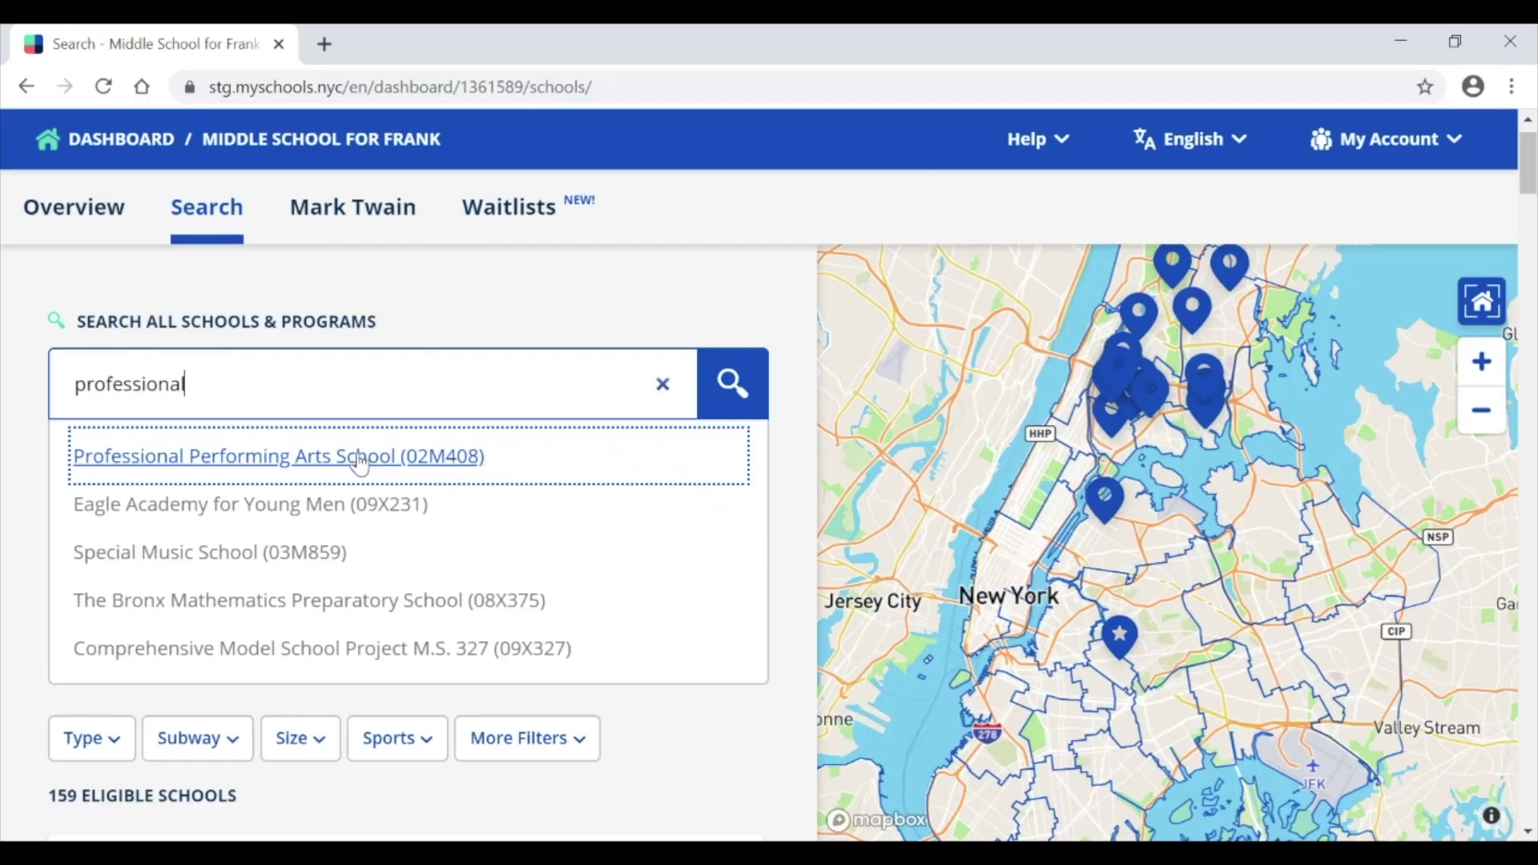
left_click(356, 458)
scroll(449, 574, "down", 10)
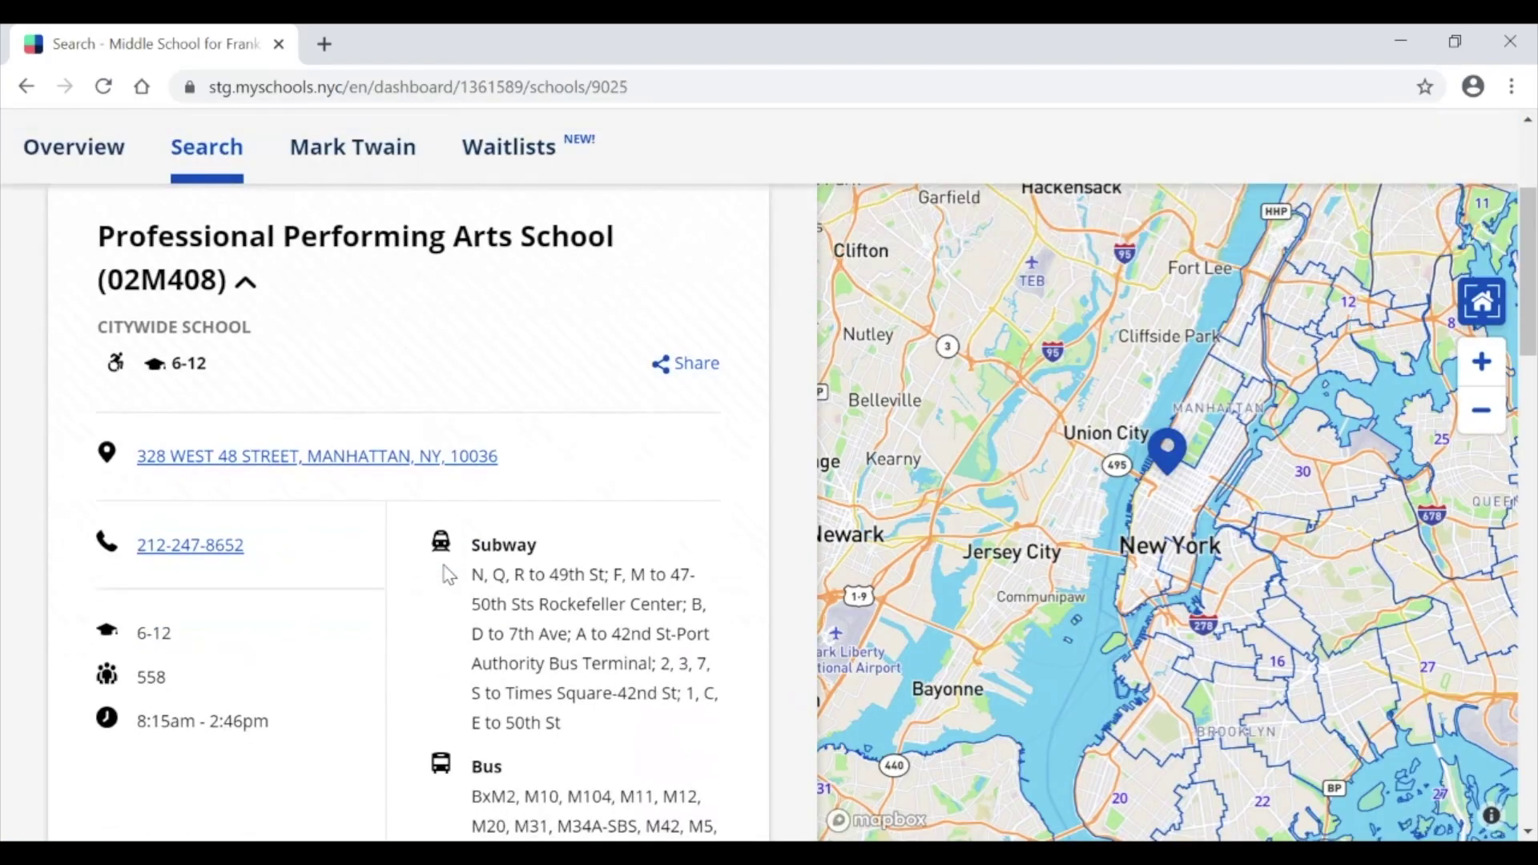
scroll(446, 574, "down", 10)
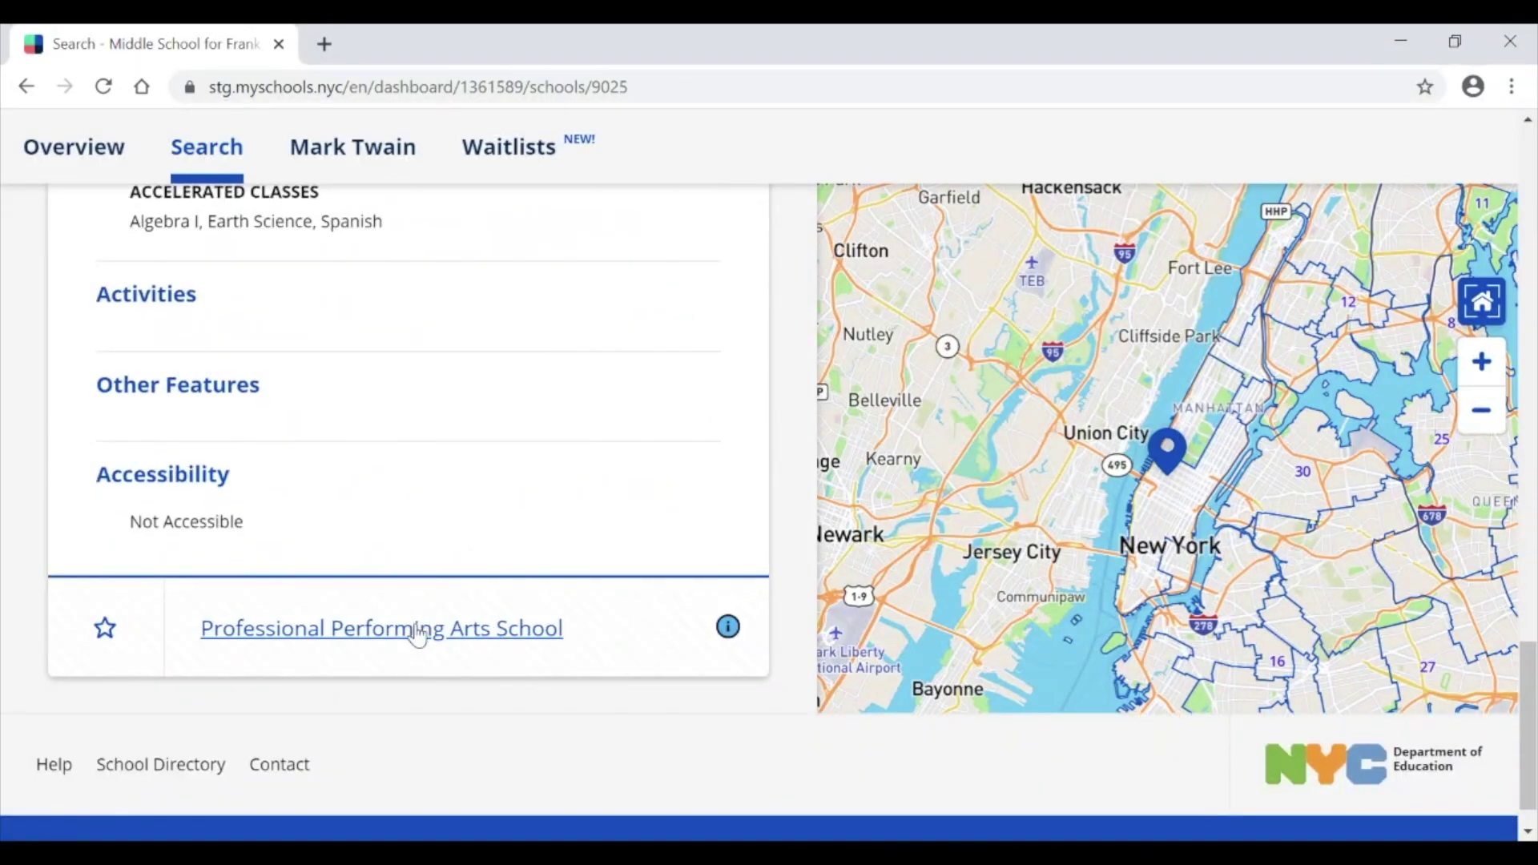
left_click(416, 629)
scroll(416, 629, "down", 10)
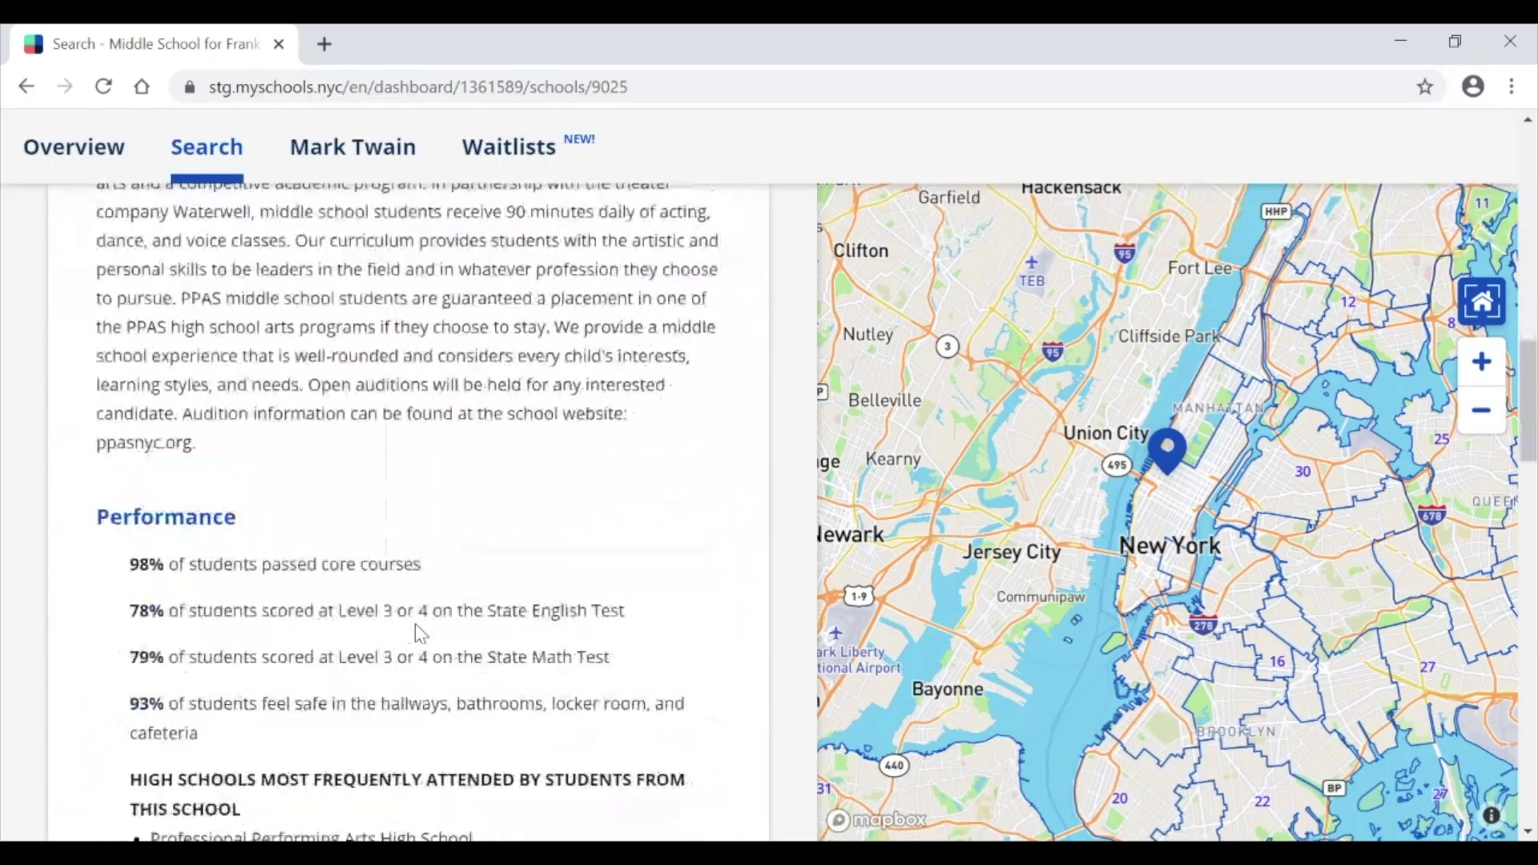
scroll(415, 625, "down", 15)
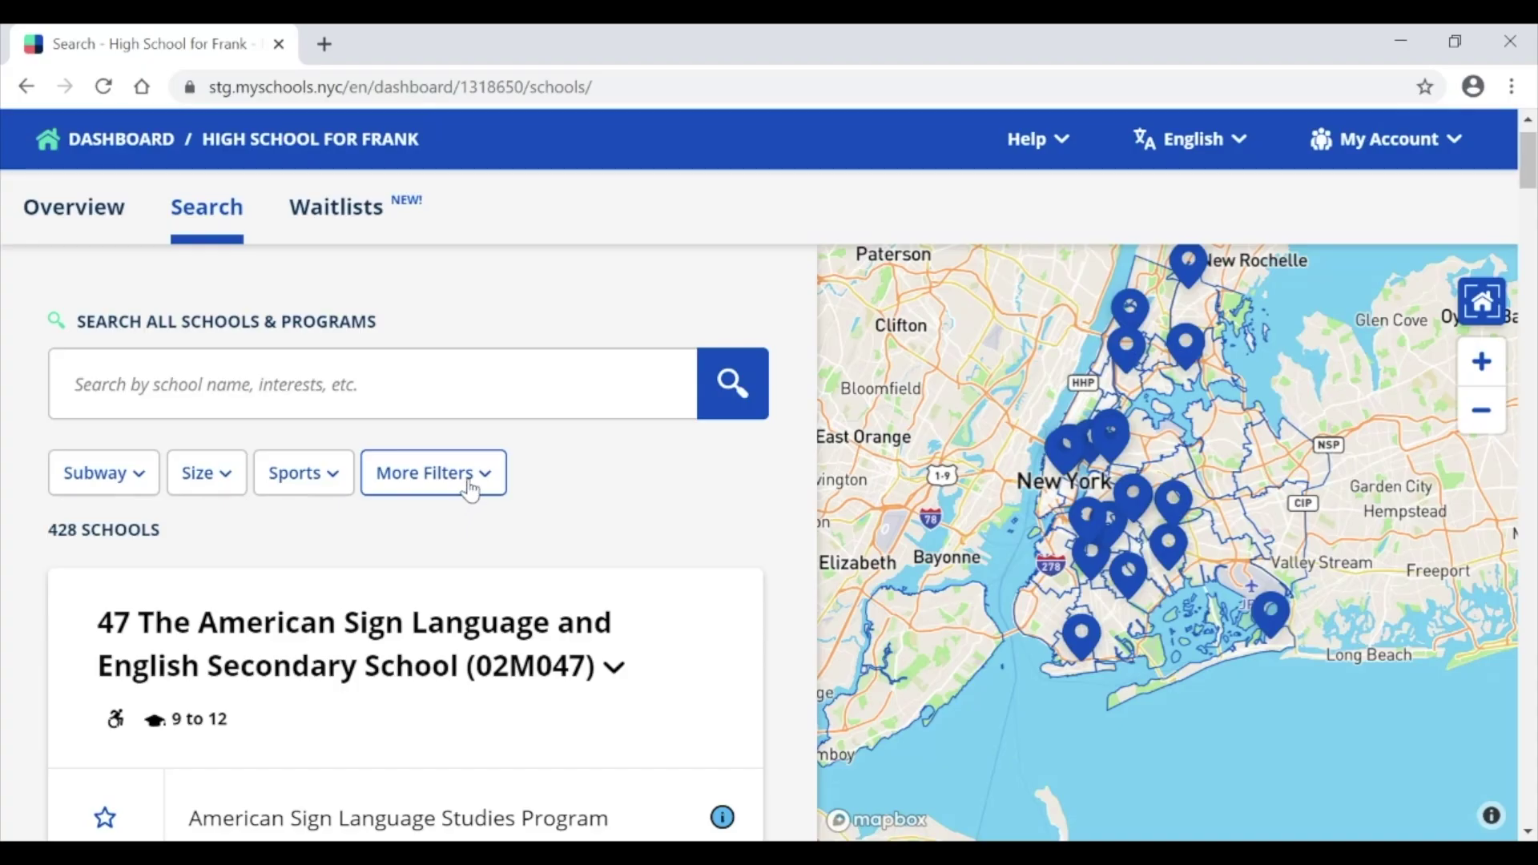
Step: Apply the 'Has 9th grade seats available' filter and scroll through the 245 remaining high schools
left_click(471, 490)
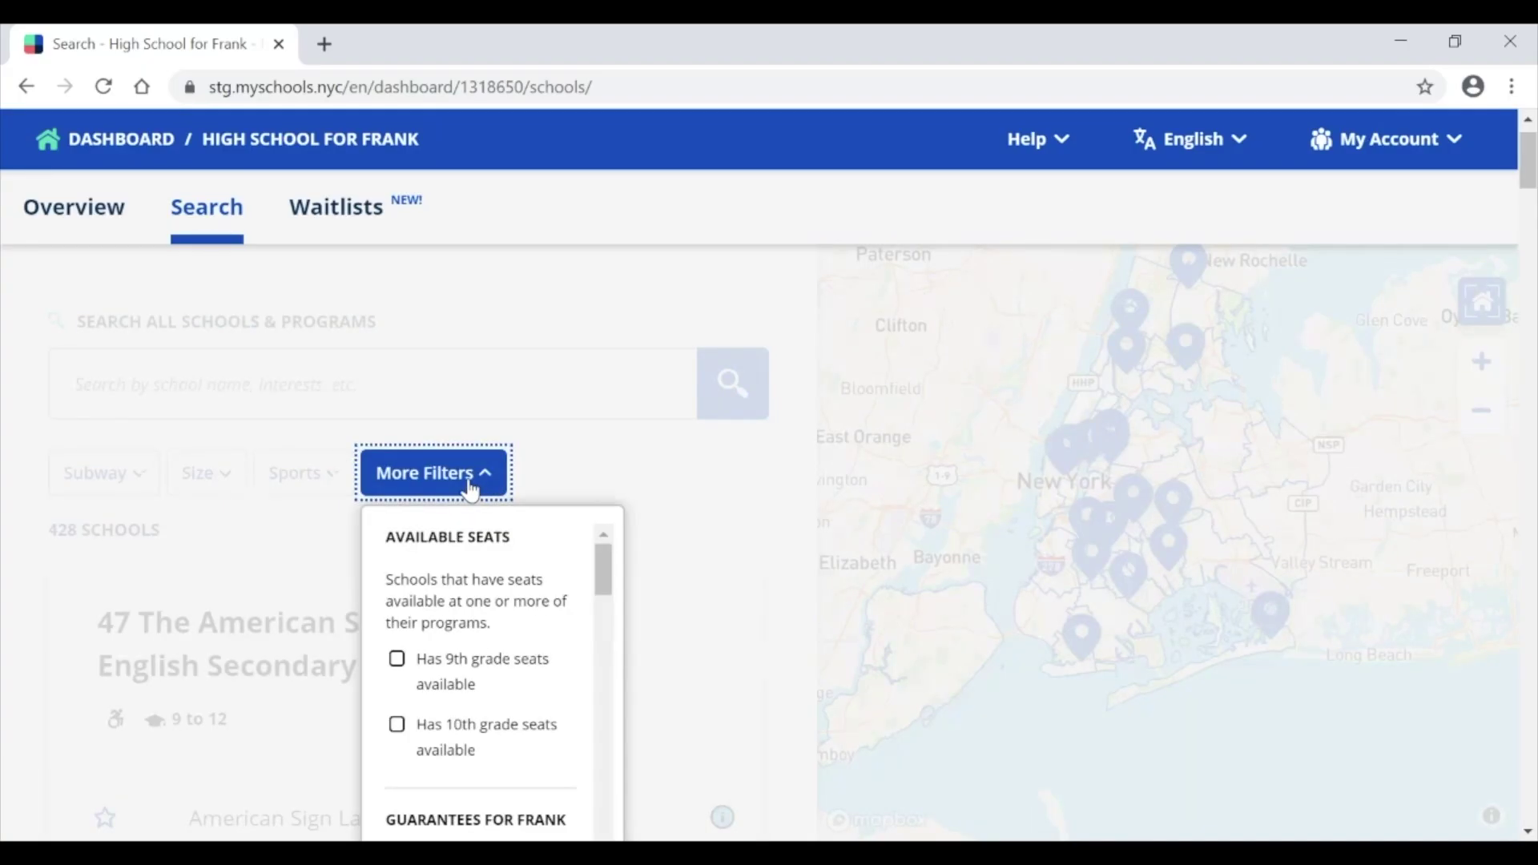
left_click(420, 671)
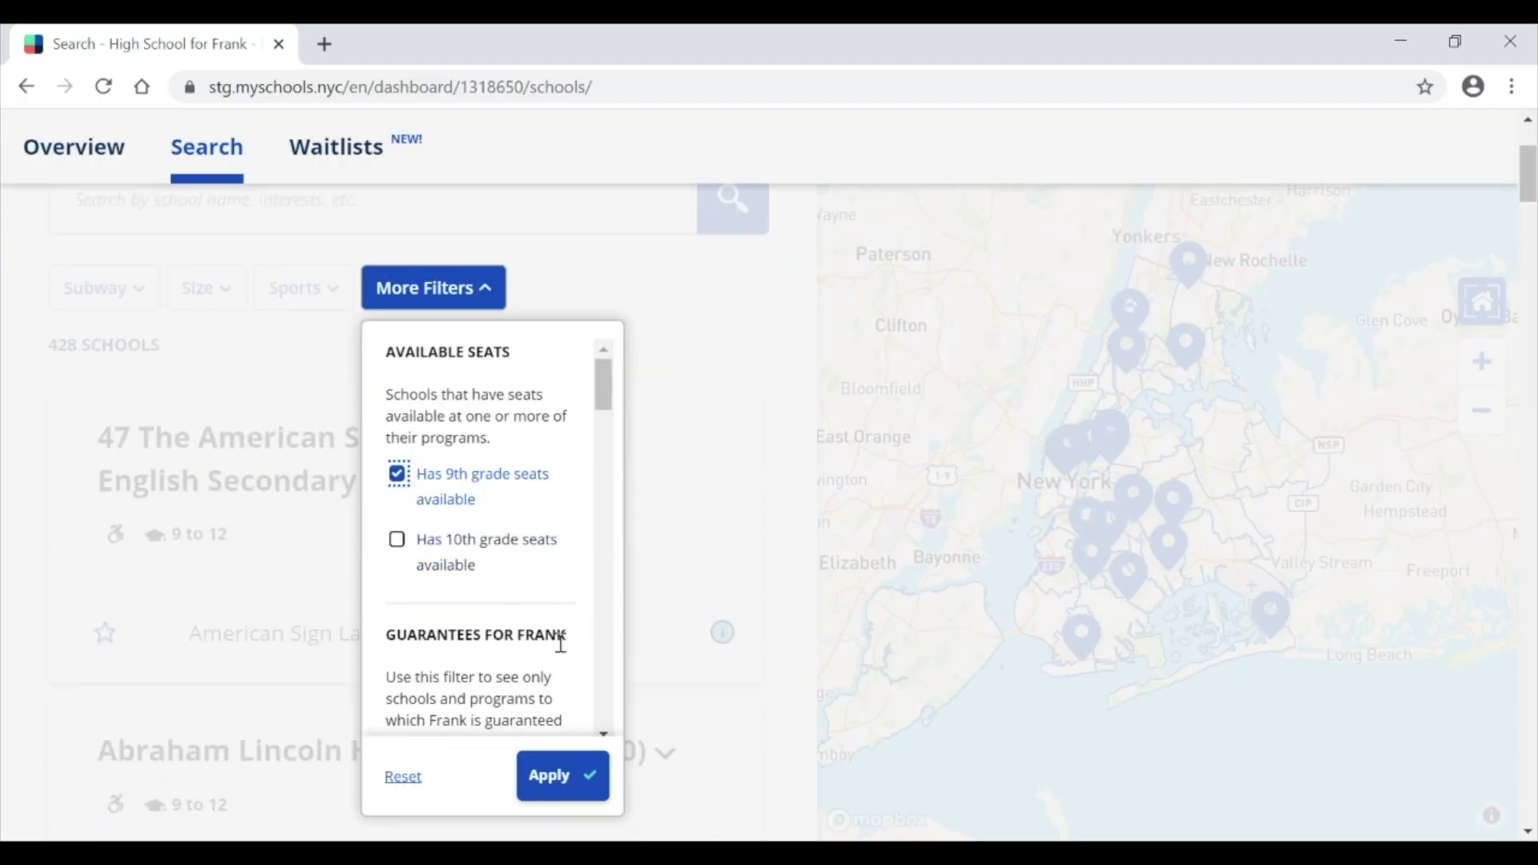
left_click(558, 784)
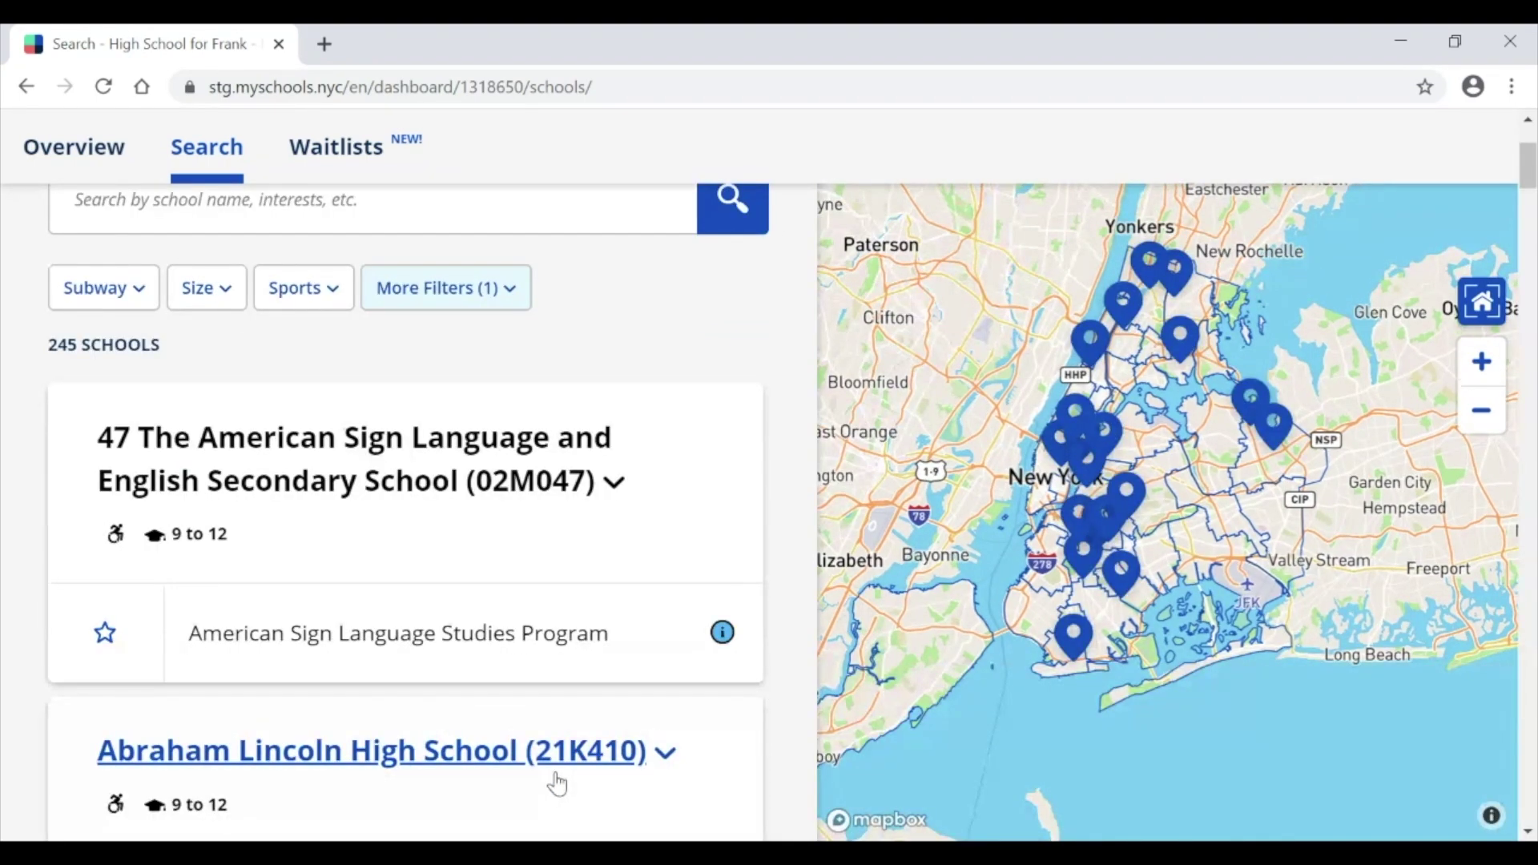
scroll(557, 783, "down", 10)
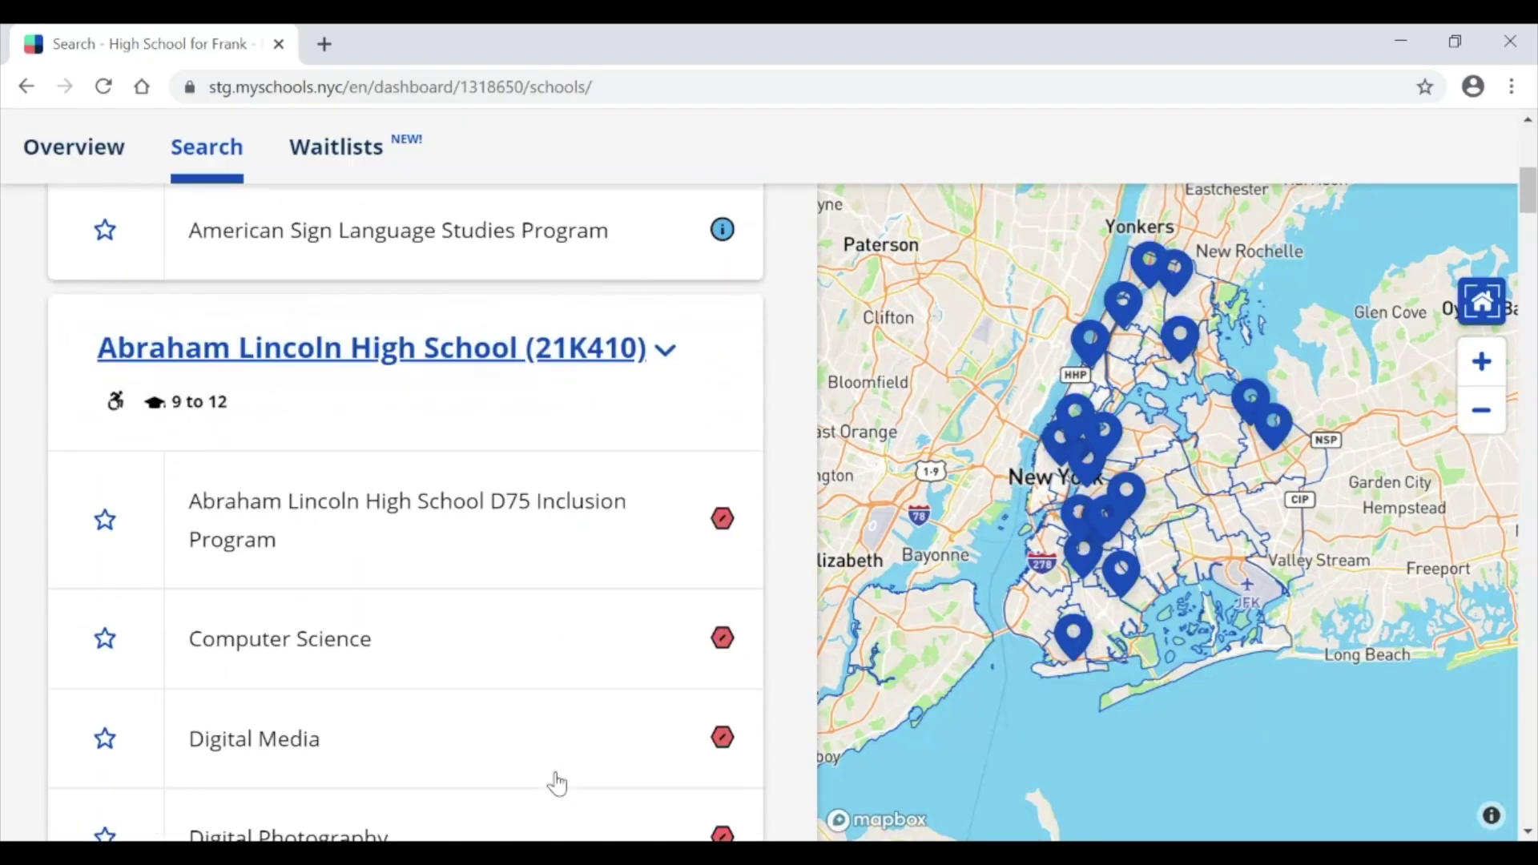
scroll(560, 783, "down", 6)
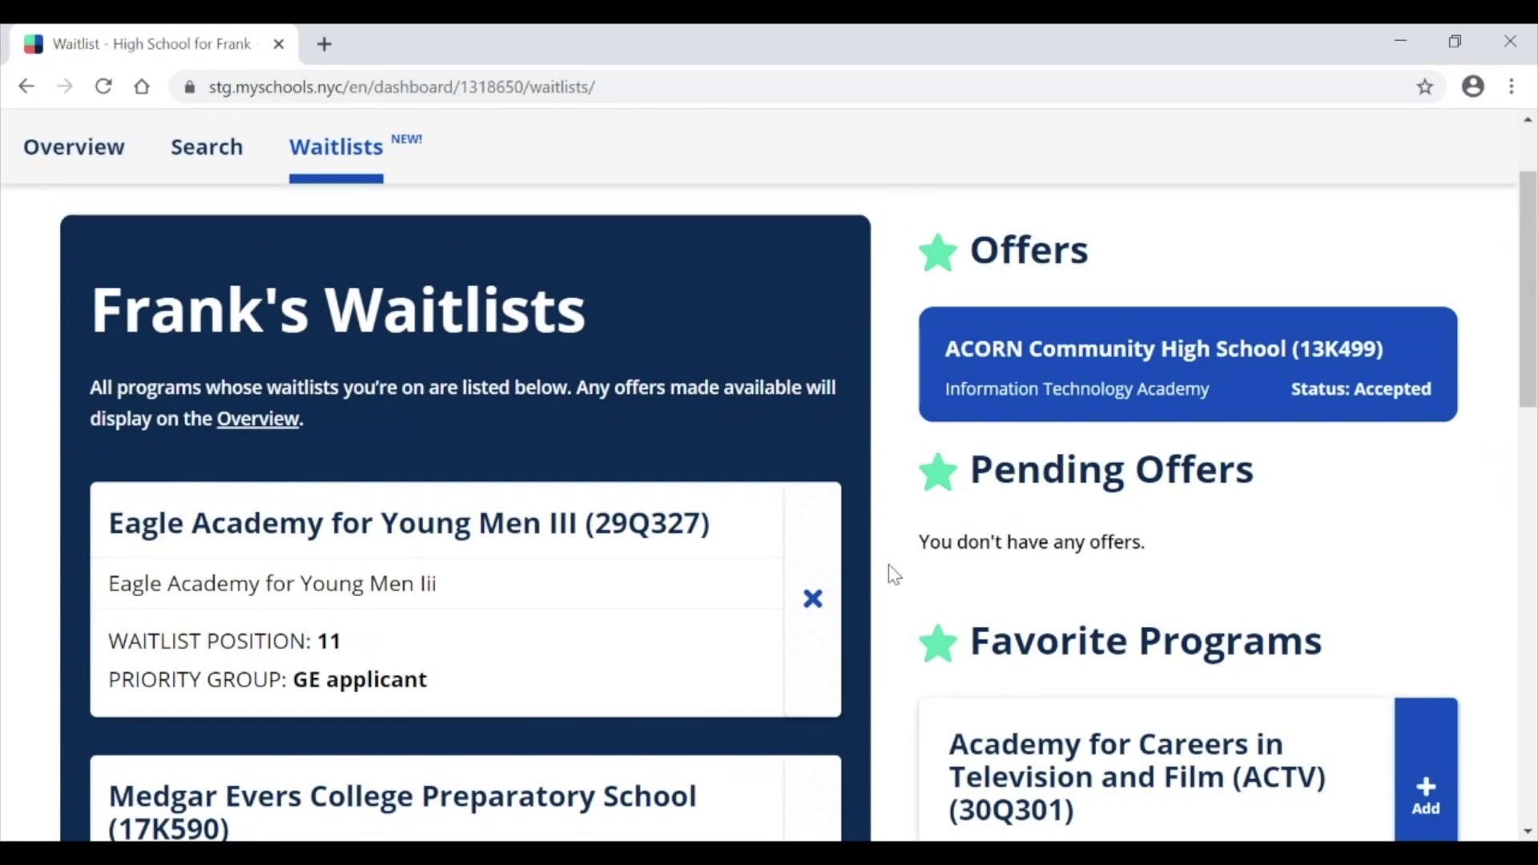
Step: Take the child off the Eagle Academy for Young Men III (29Q327) waitlist, confirming the removal
left_click(835, 594)
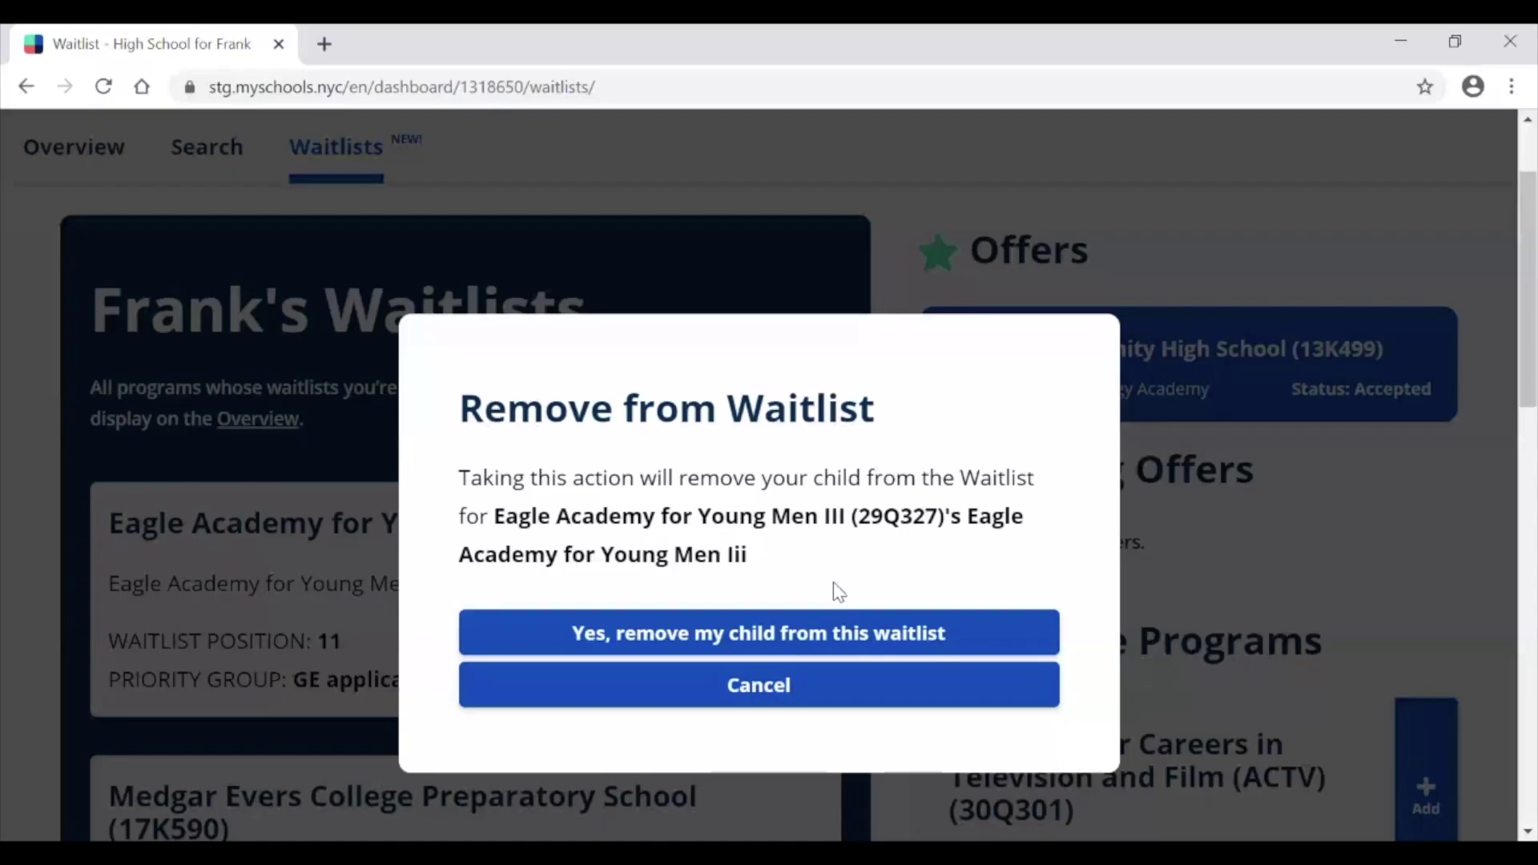
left_click(823, 637)
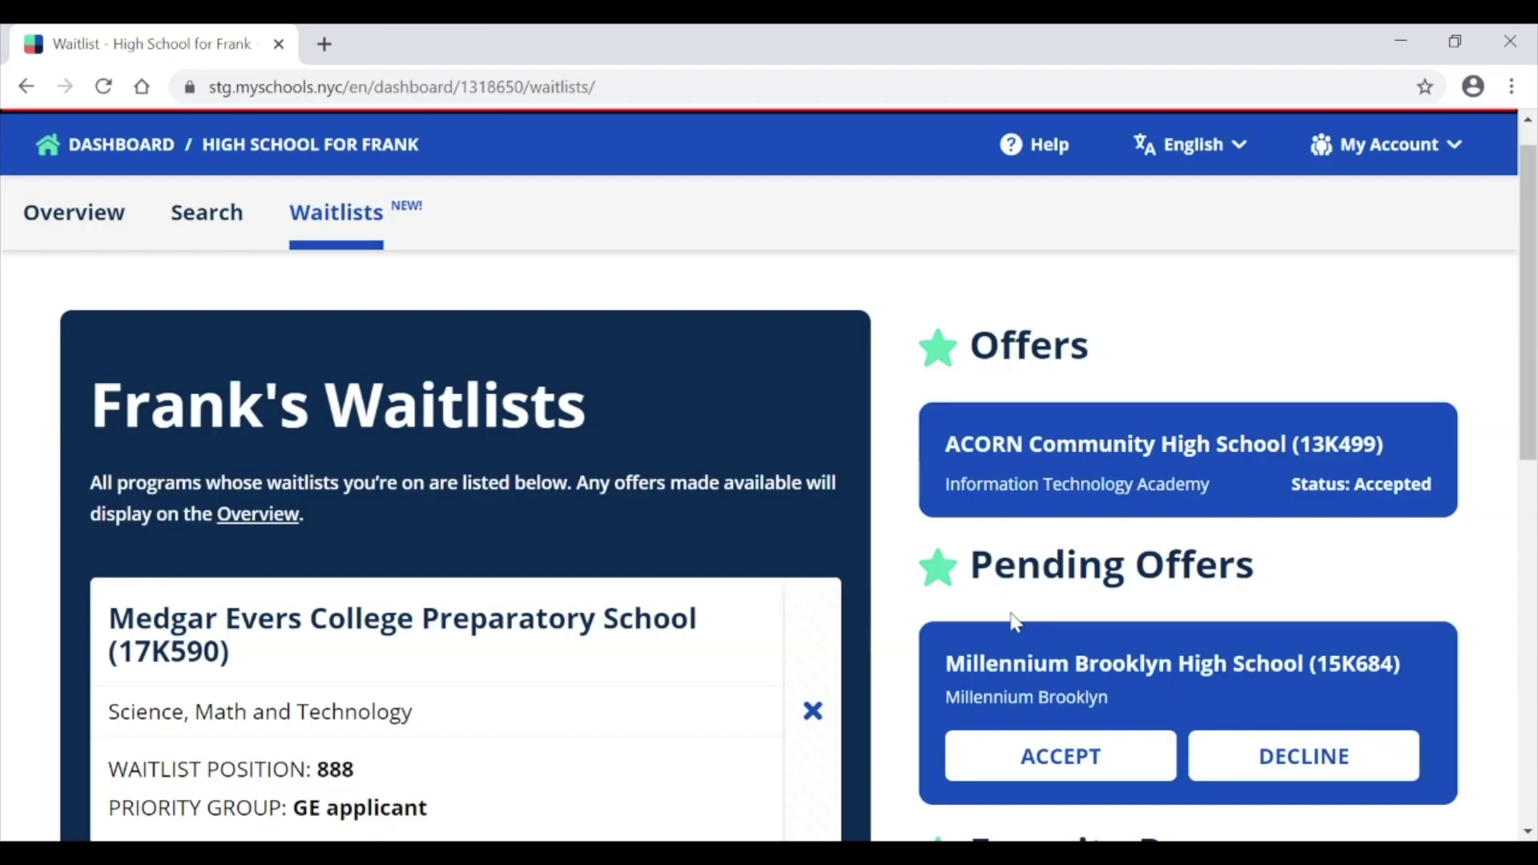
Step: Accept the pending Millennium Brooklyn High School offer and confirm it replaces the ACORN offer
left_click(1023, 767)
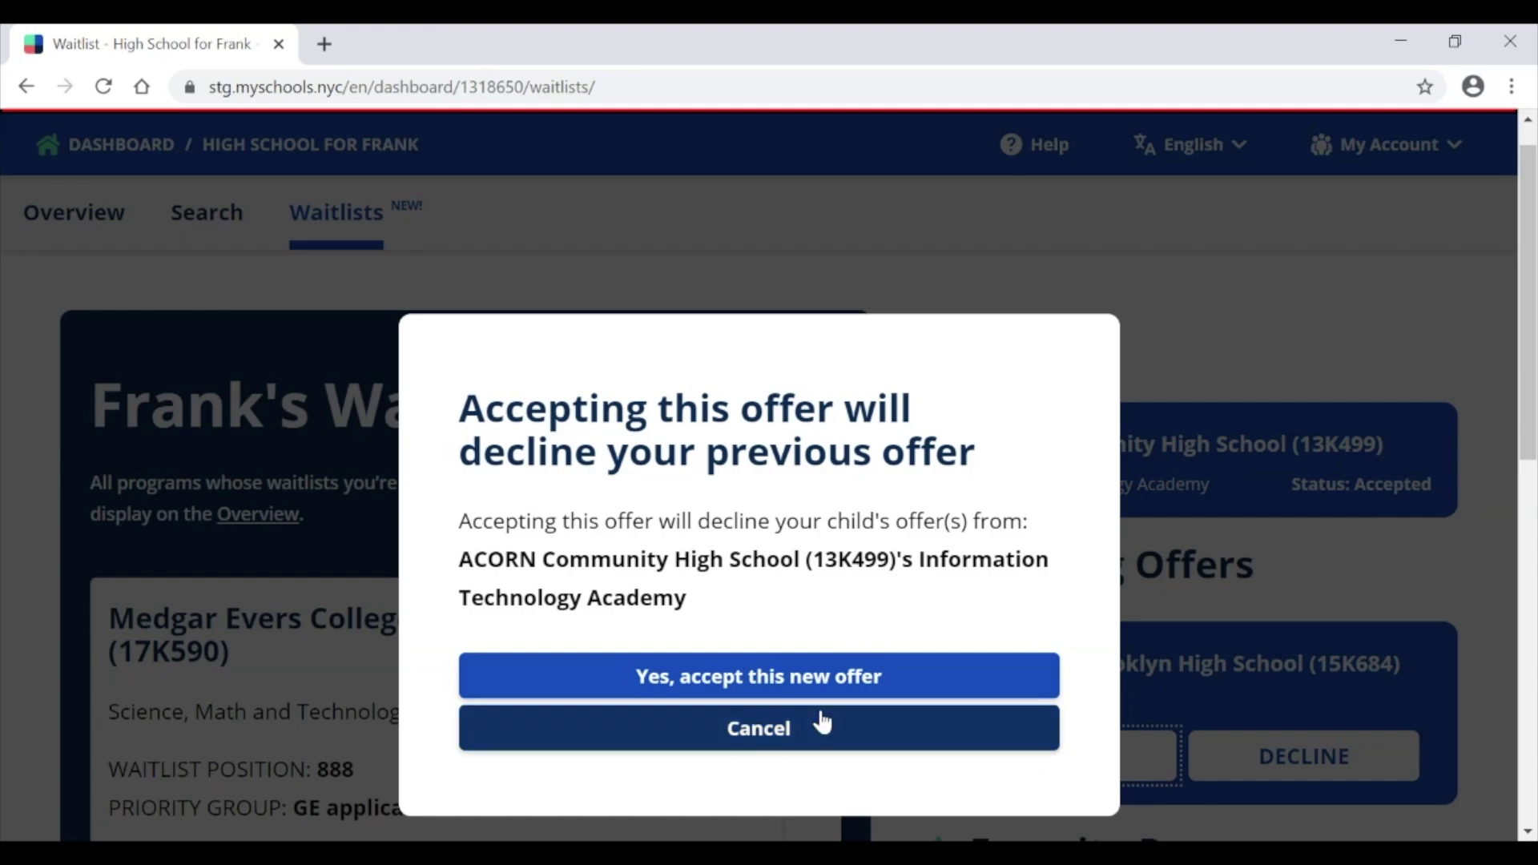
left_click(804, 679)
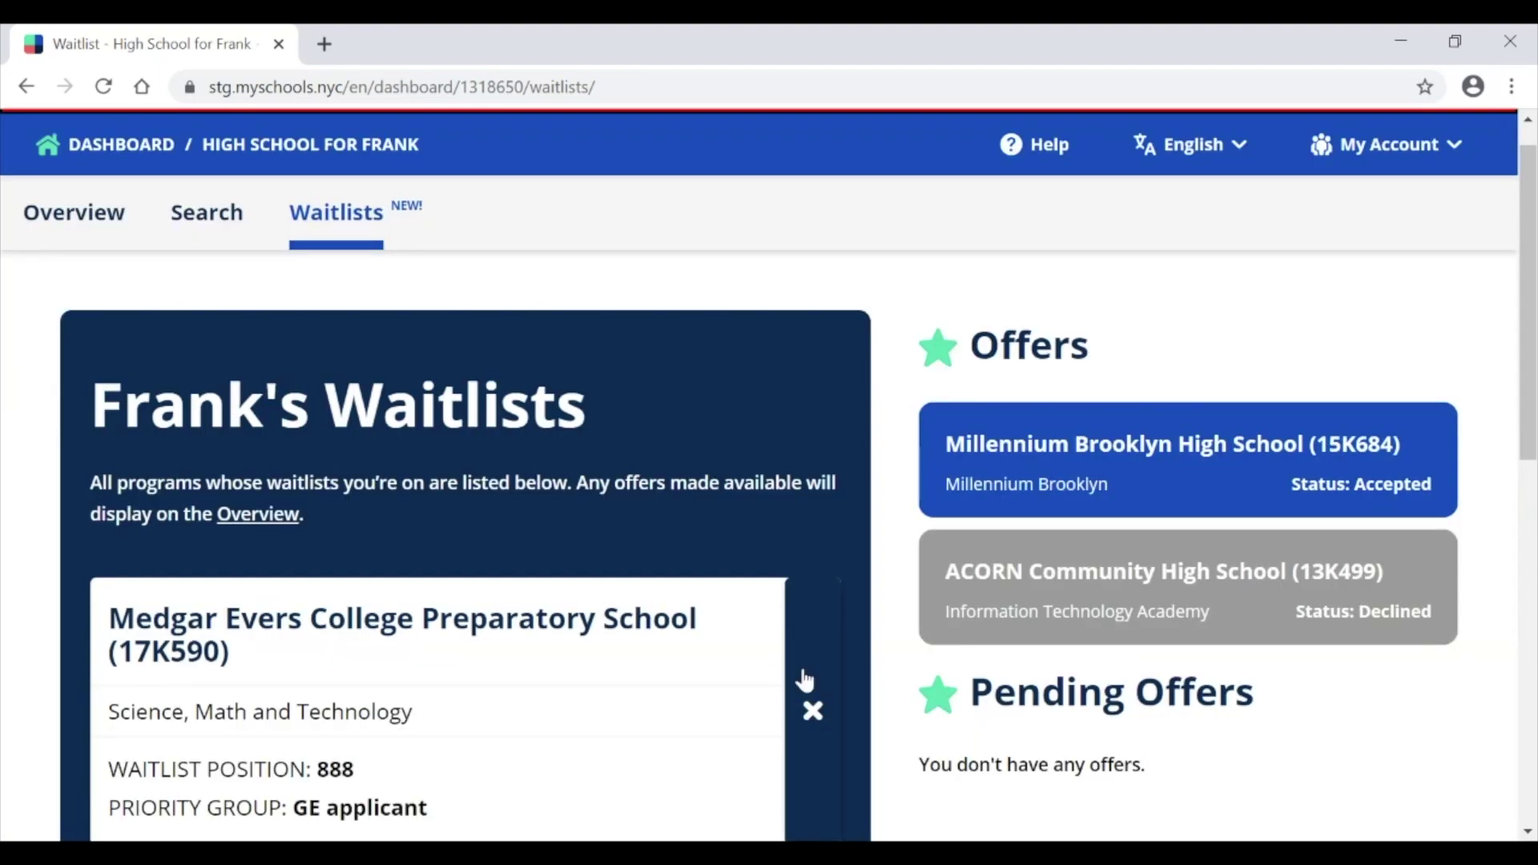